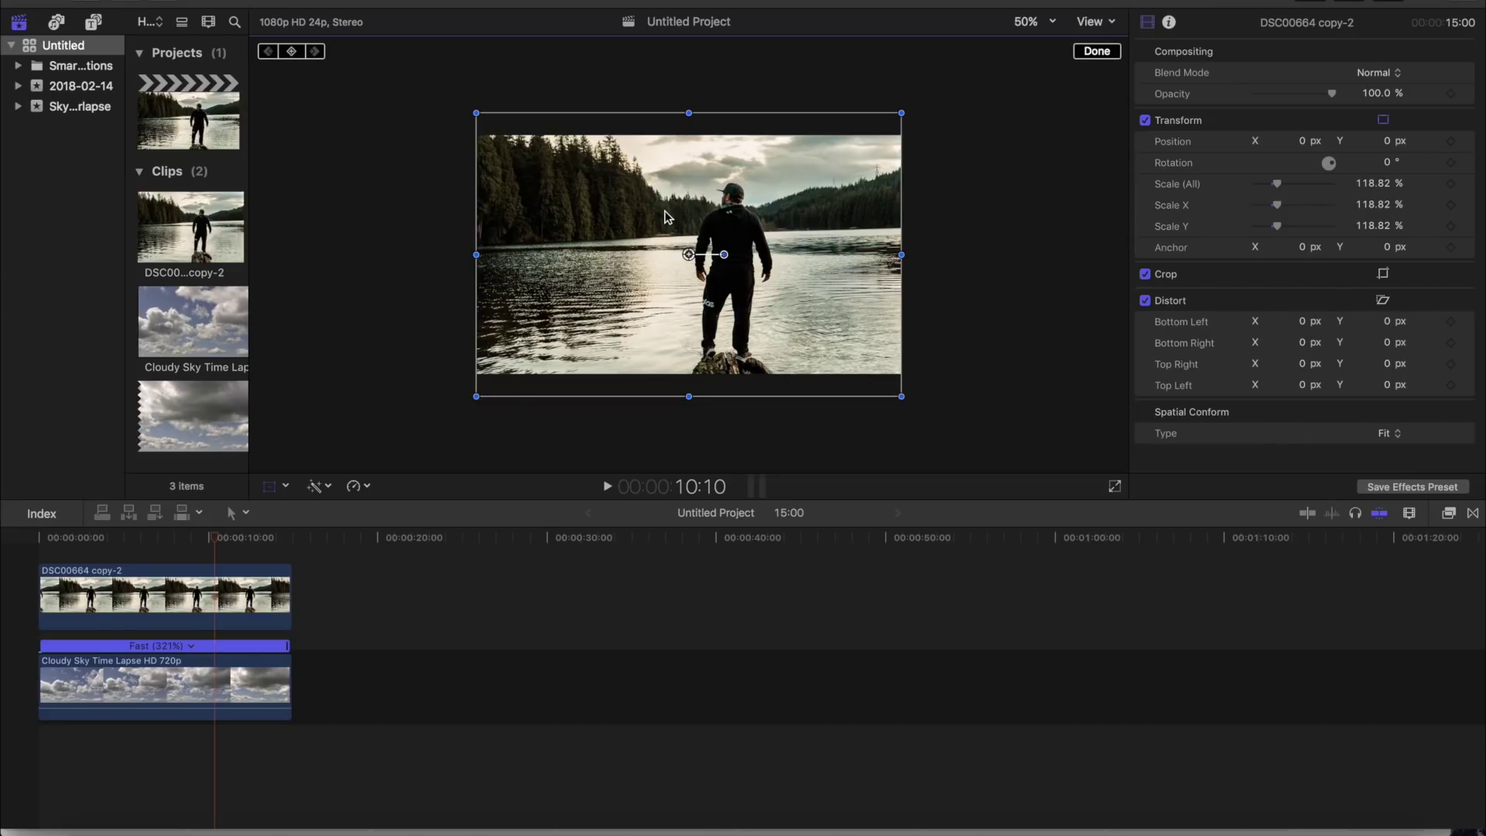
Apply the Keyer effect from the Keying category to the lake photo clip, then play from the start.
click(1448, 513)
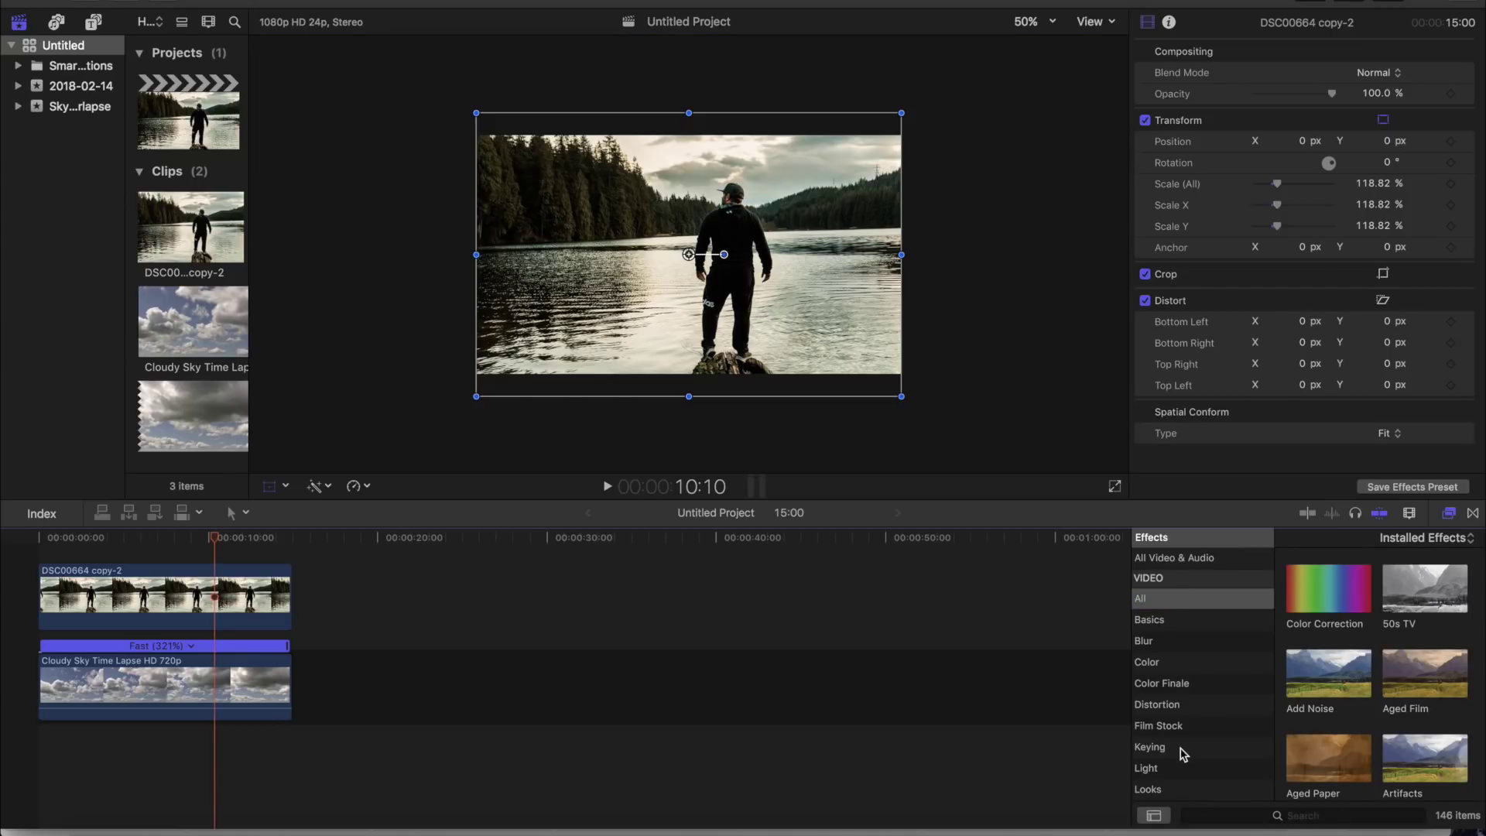
click(1149, 747)
drag(1319, 604, 213, 608)
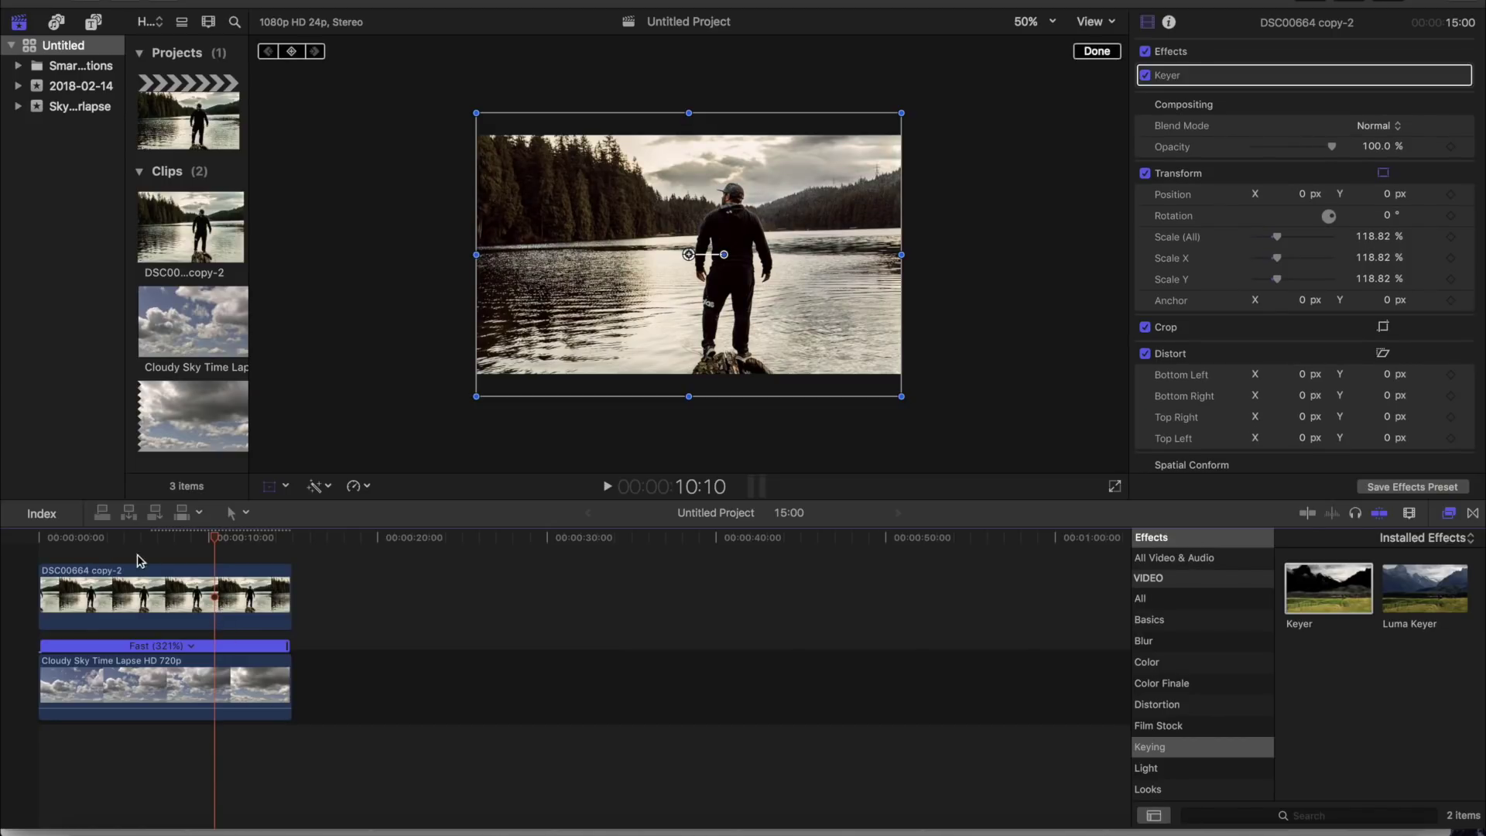
key(Home)
key(space)
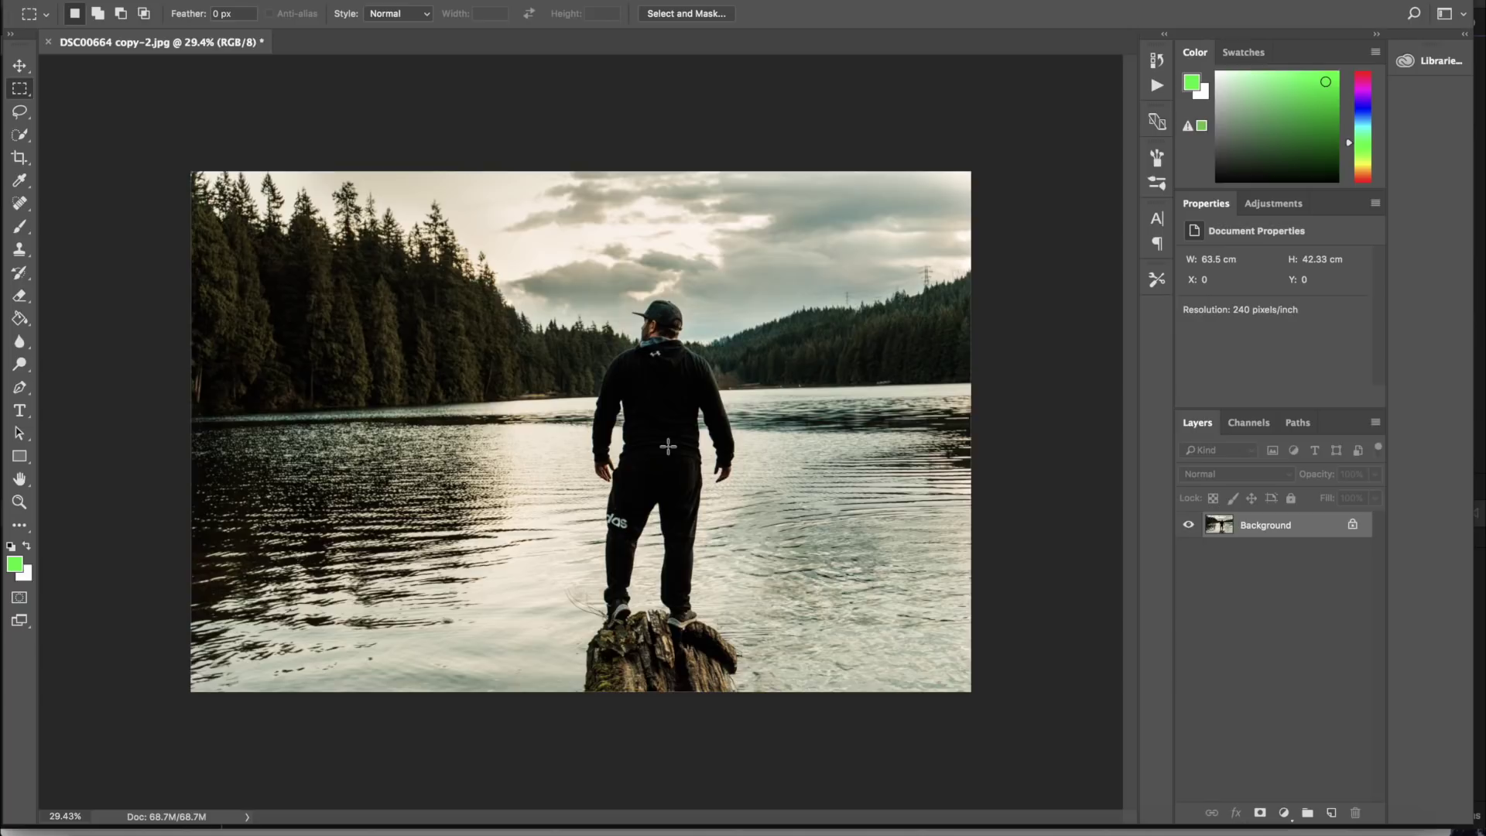
Duplicate the Background layer and select the pale sky with Color Range at fuzziness 200.
drag(1277, 529, 1335, 816)
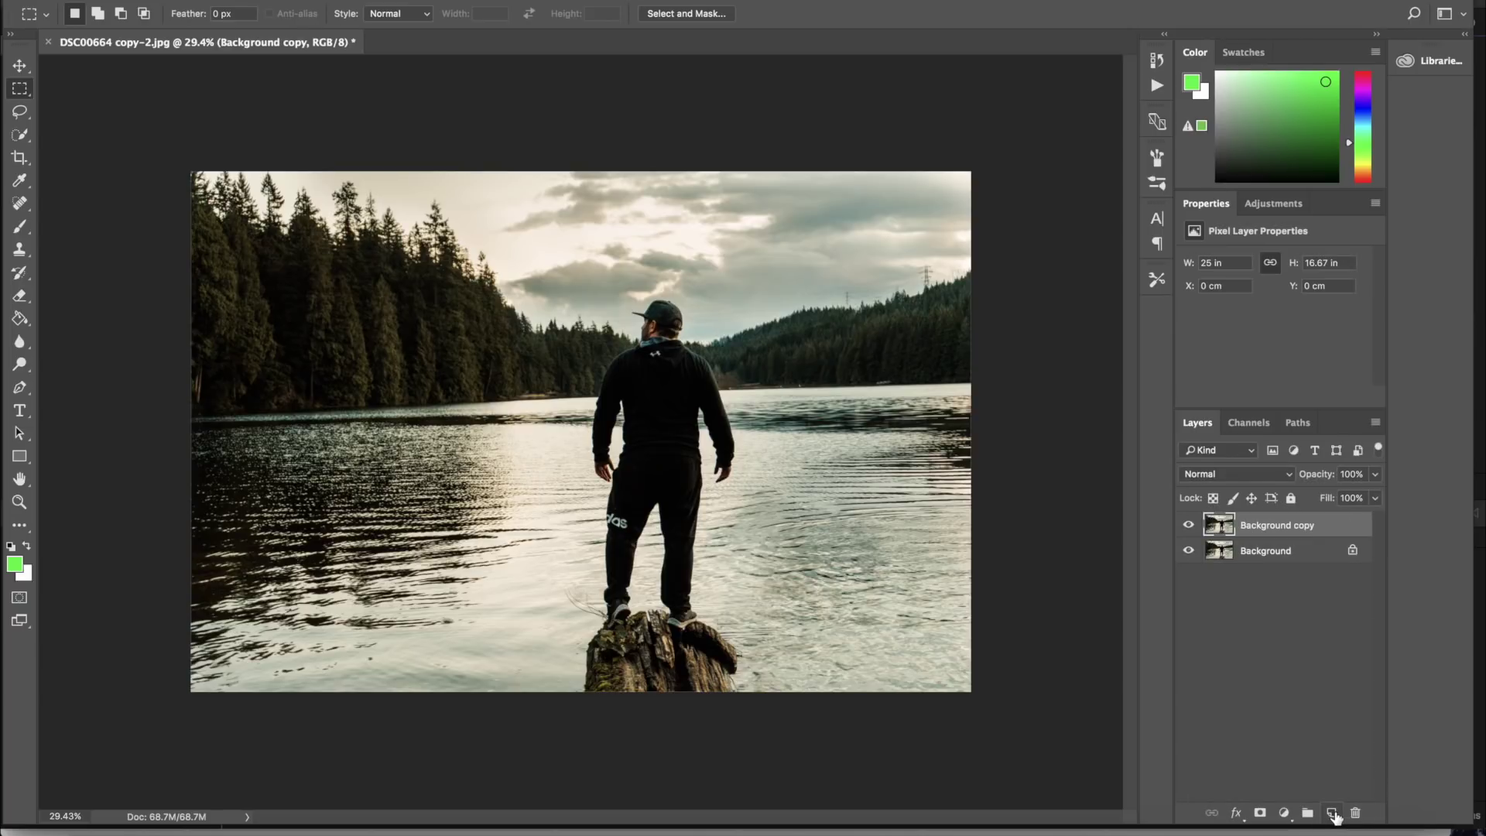
click(379, 0)
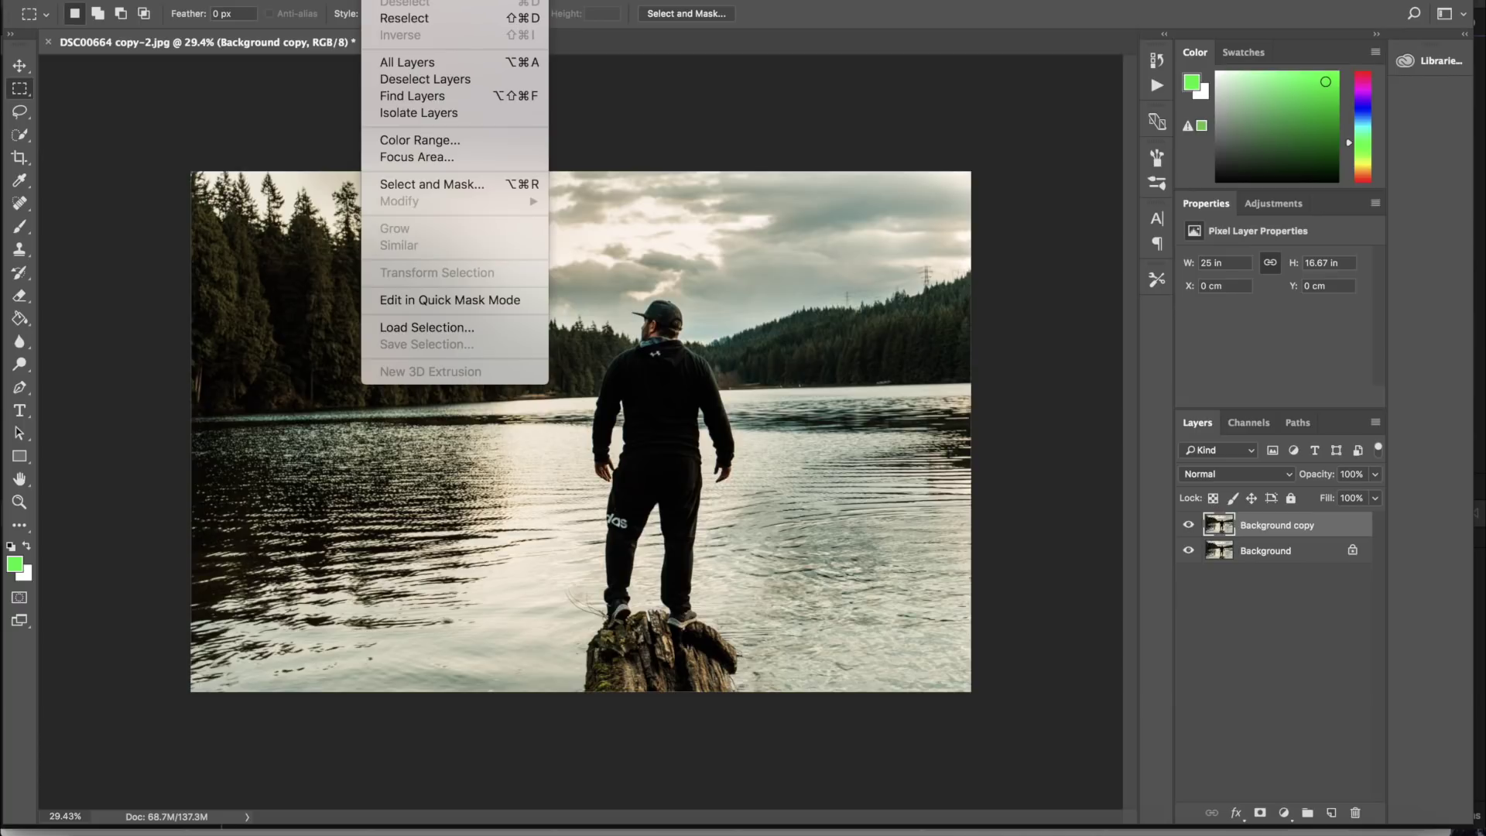
click(419, 140)
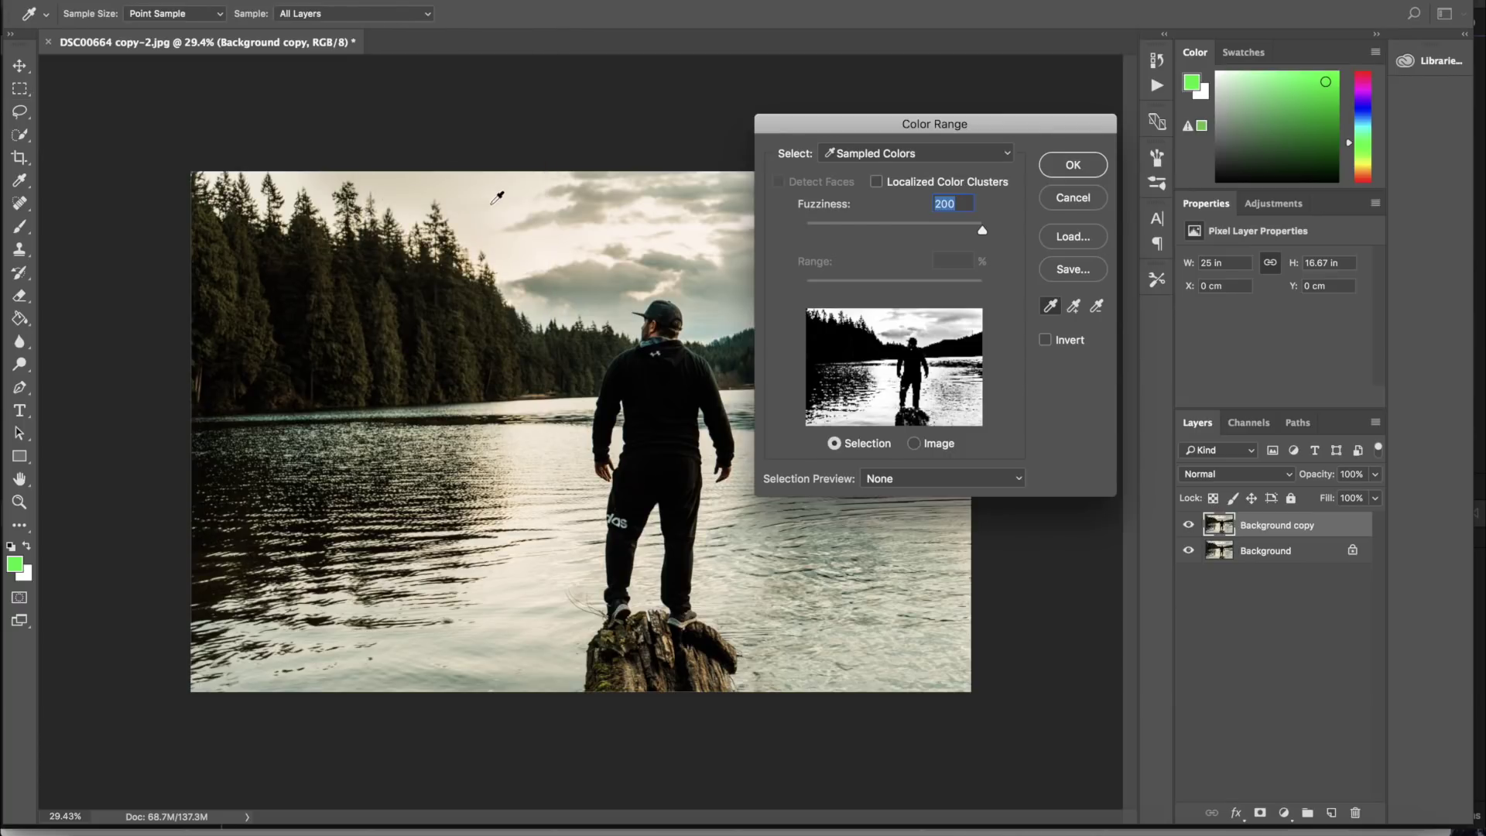
click(492, 205)
click(1077, 162)
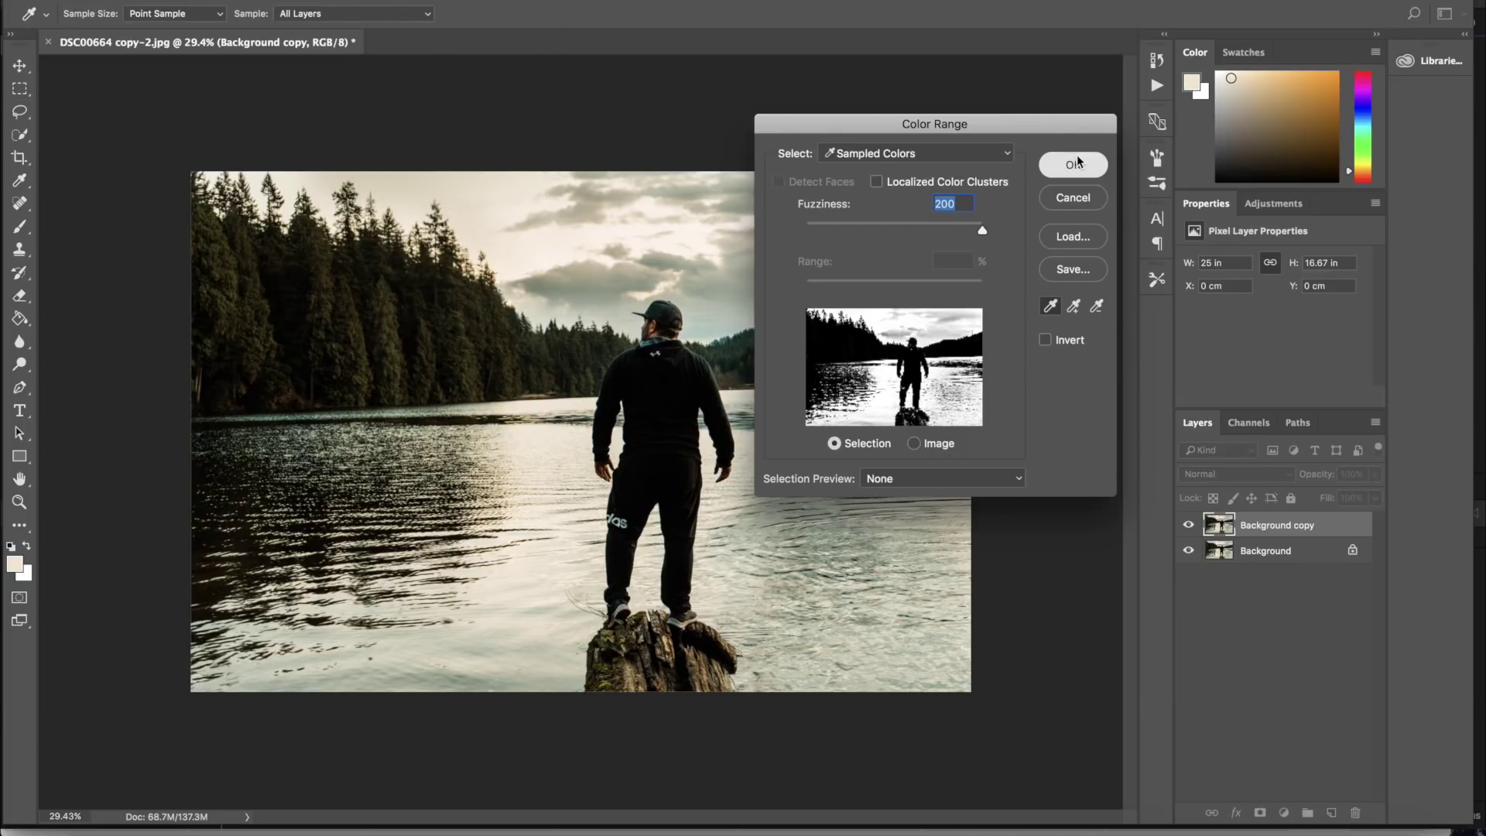
Zoom in and brush the sky into the selection with the Quick Selection tool.
key(m)
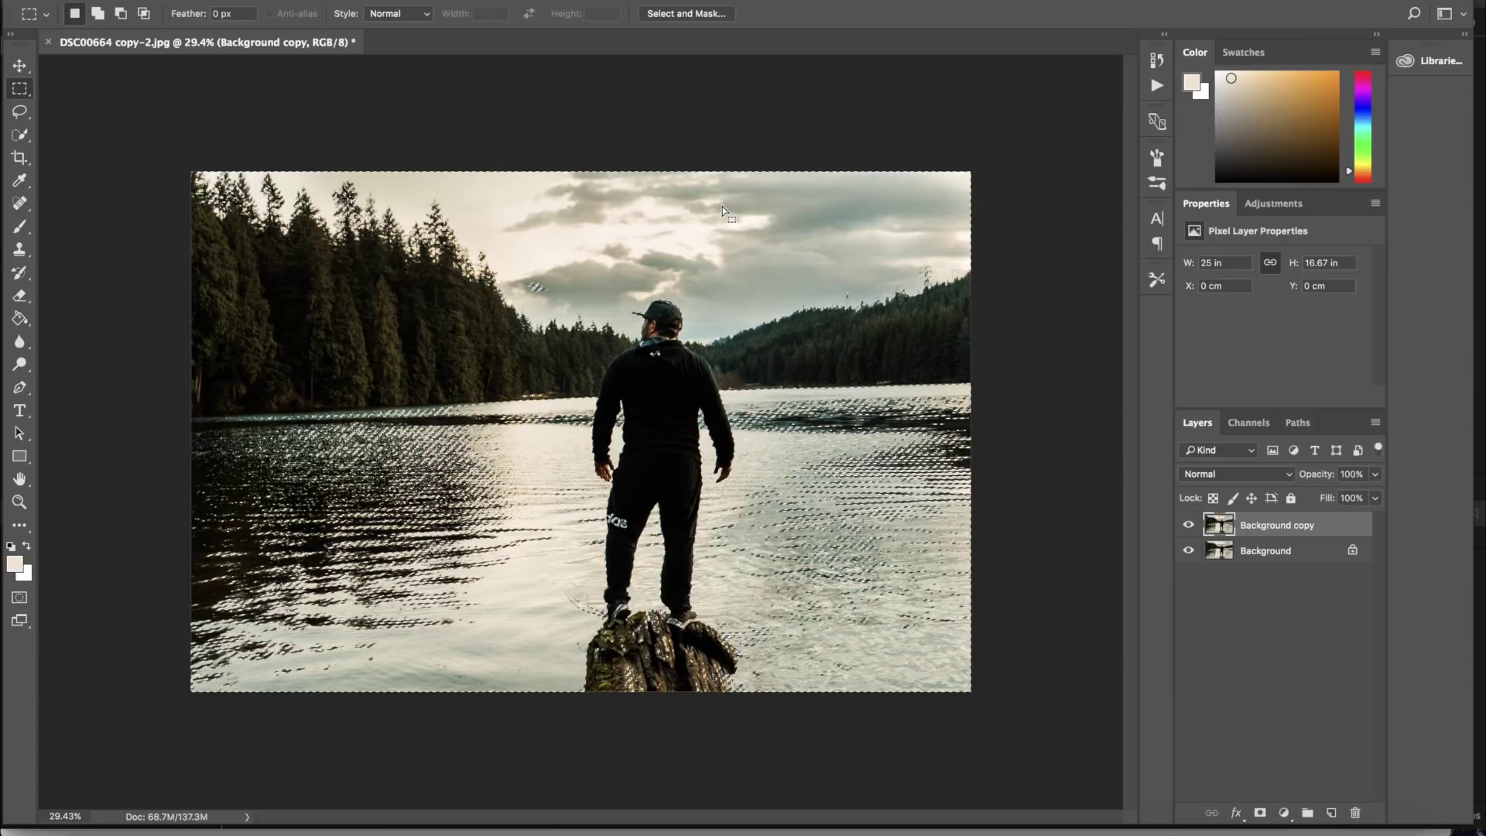
scroll(722, 206, up, 3)
scroll(722, 205, up, 5)
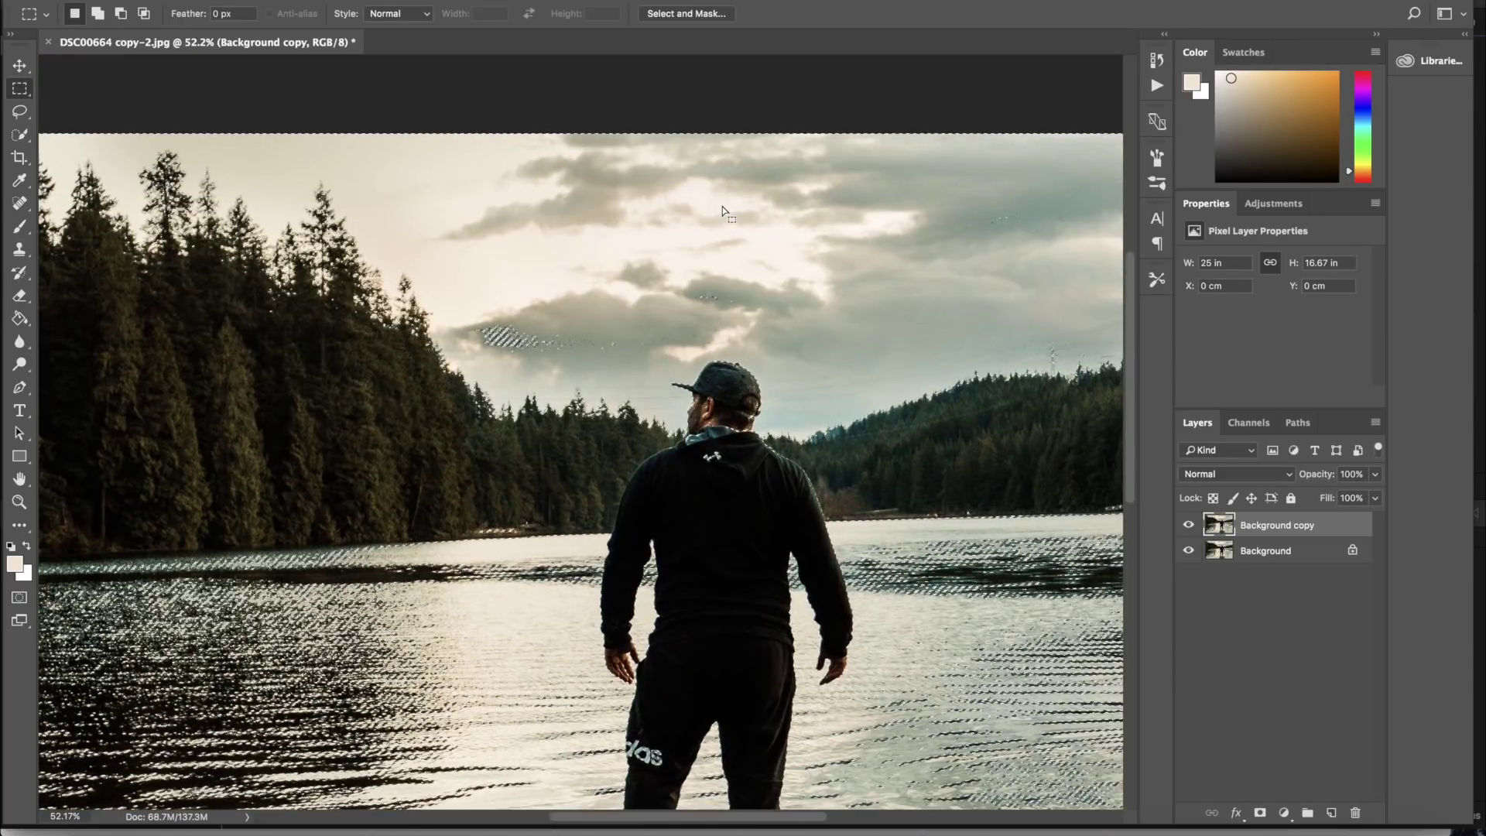
click(20, 136)
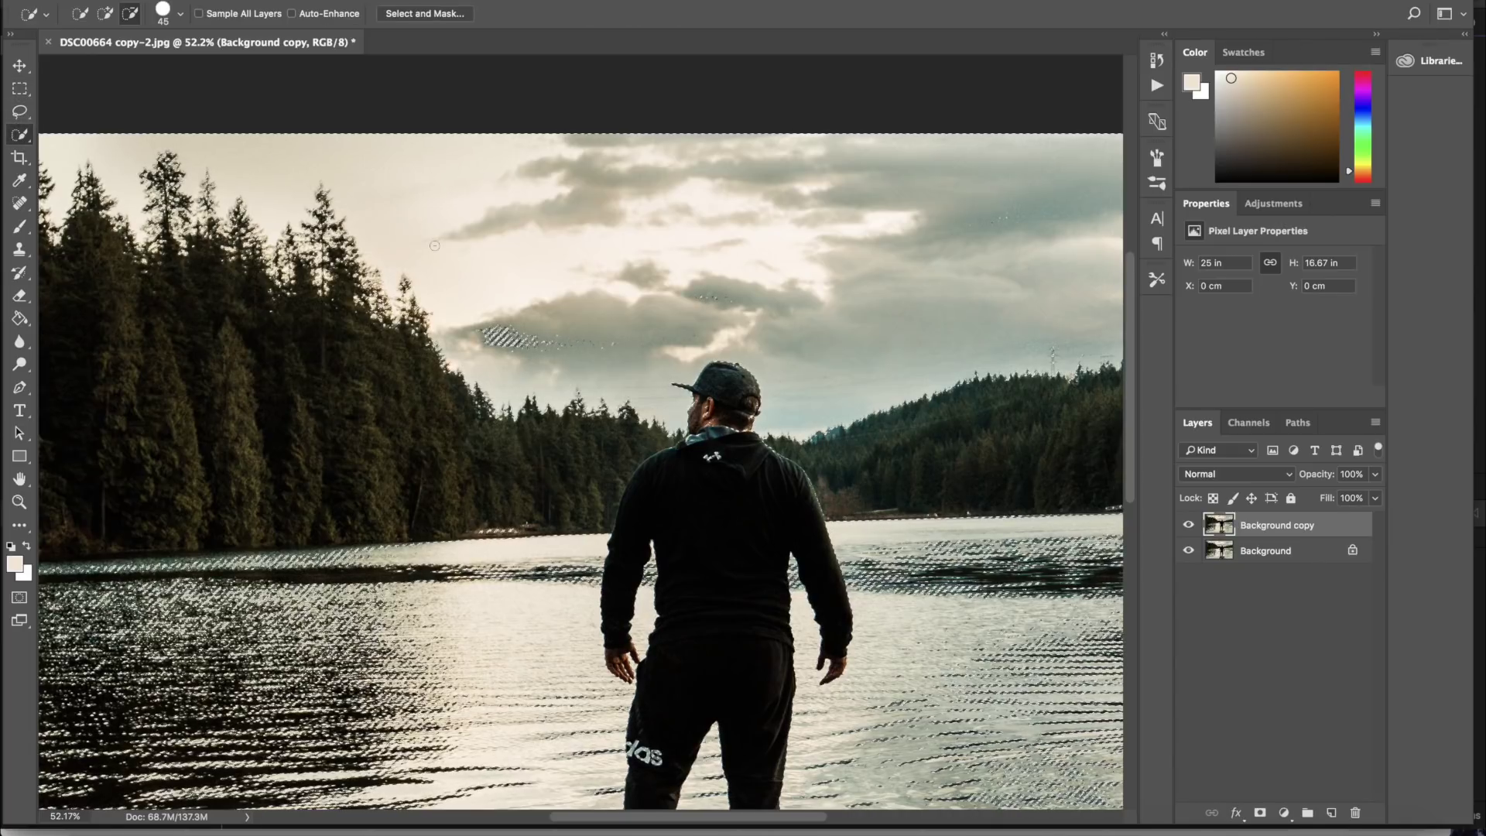
click(104, 13)
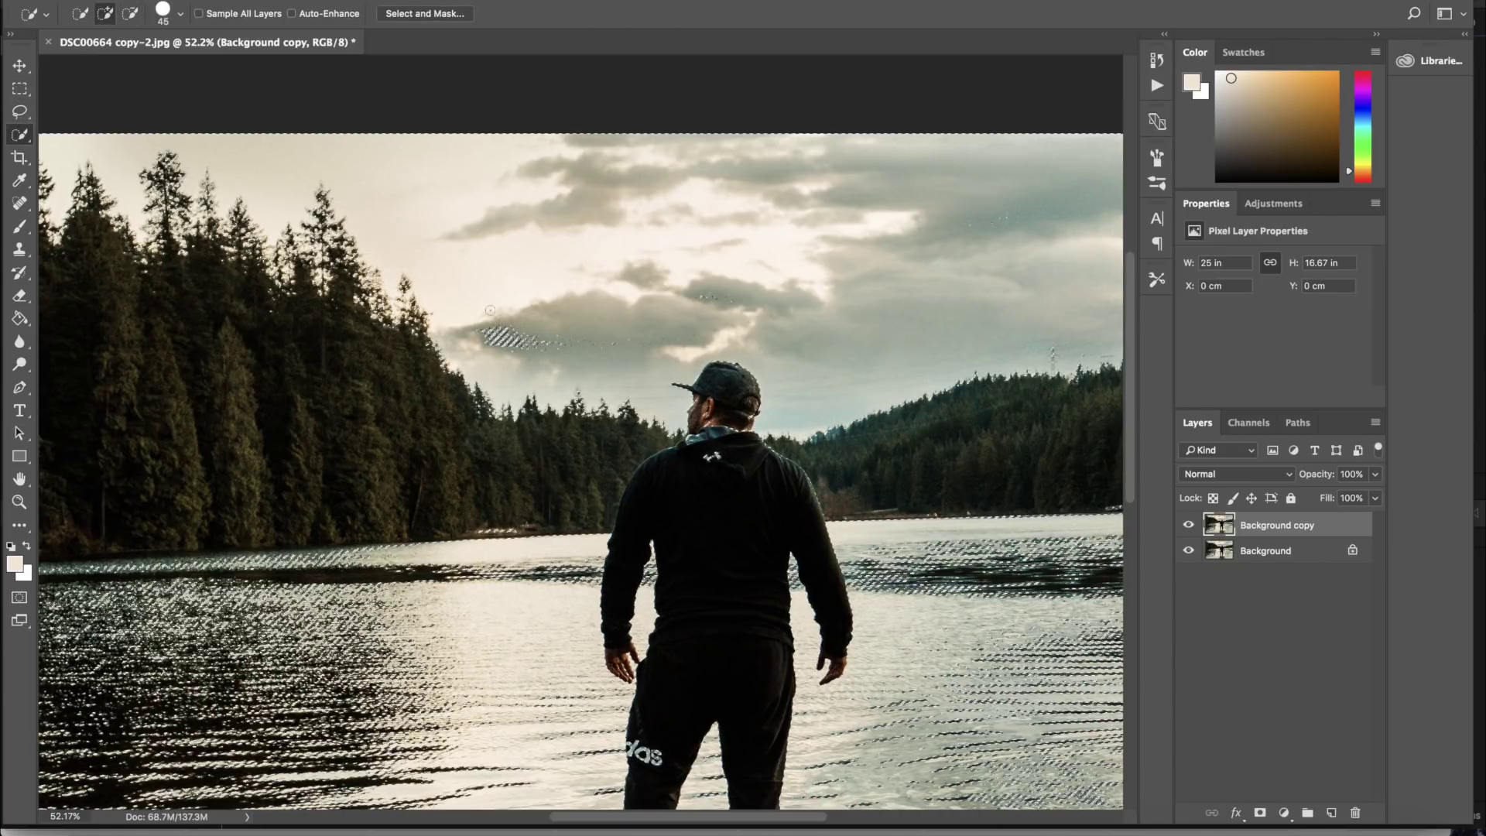
key(ctrl+z)
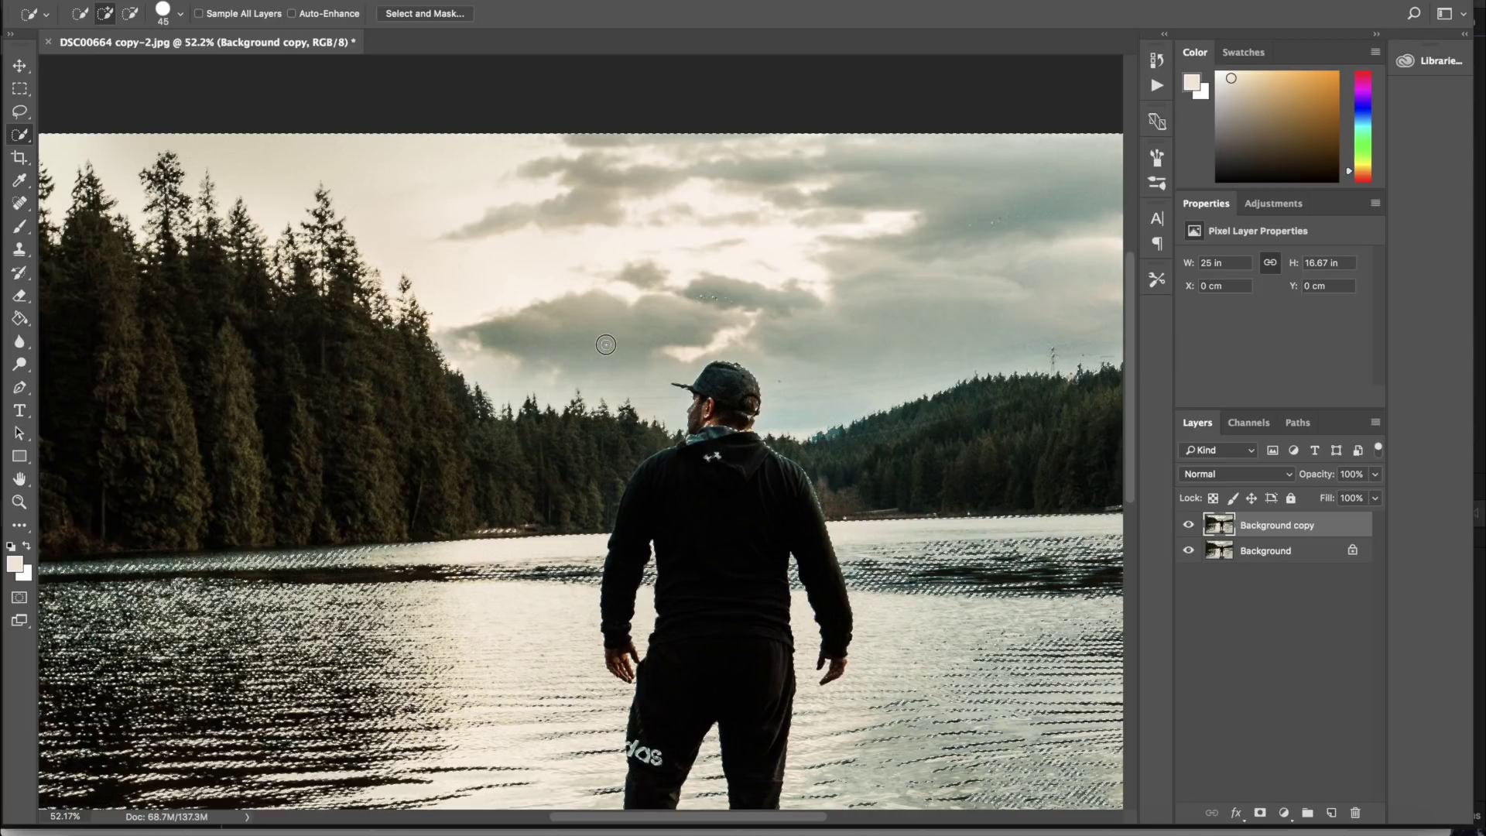
scroll(713, 302, right, 10)
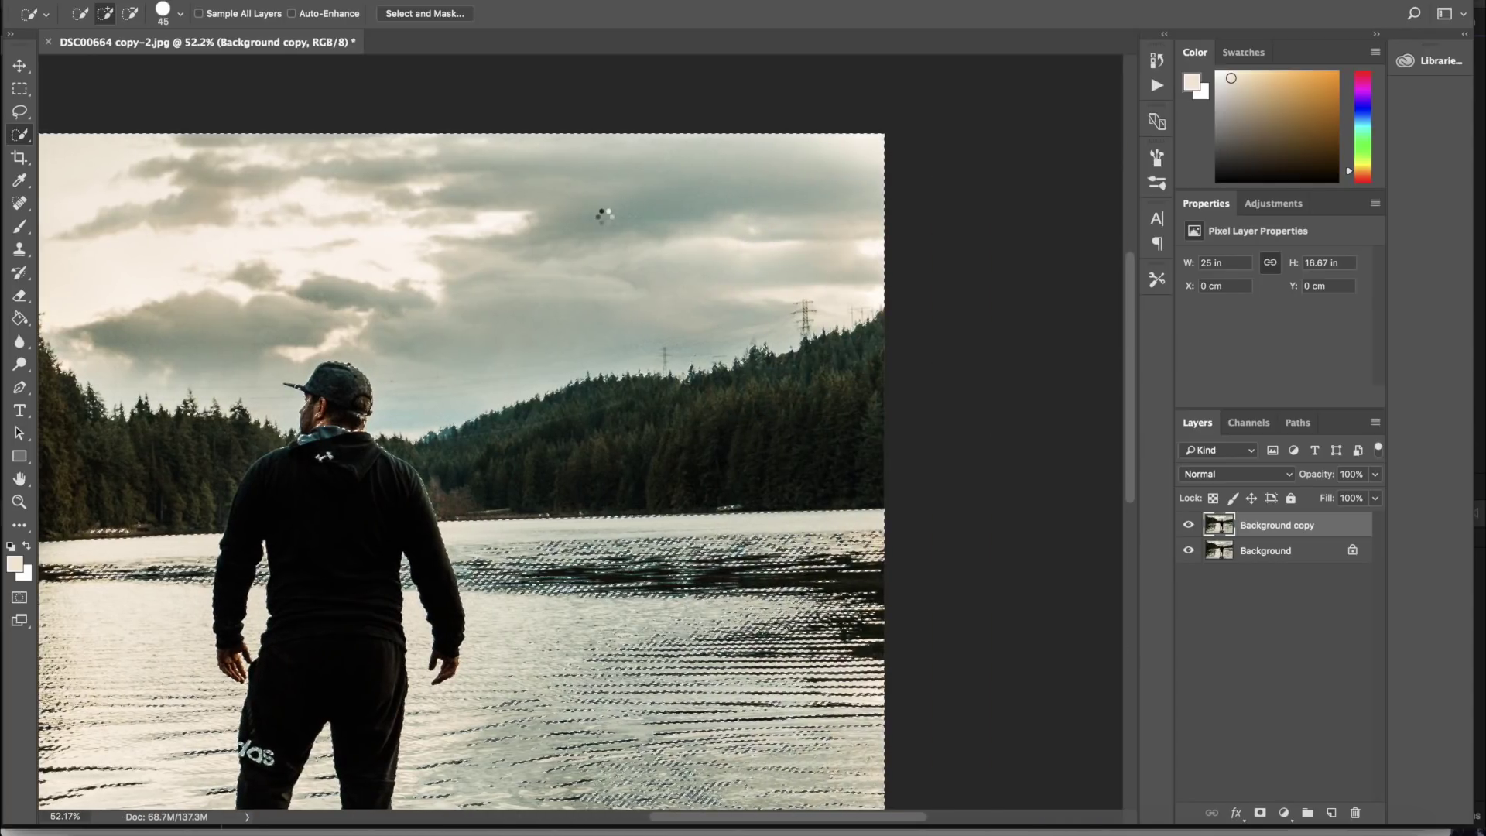
scroll(604, 216, left, 20)
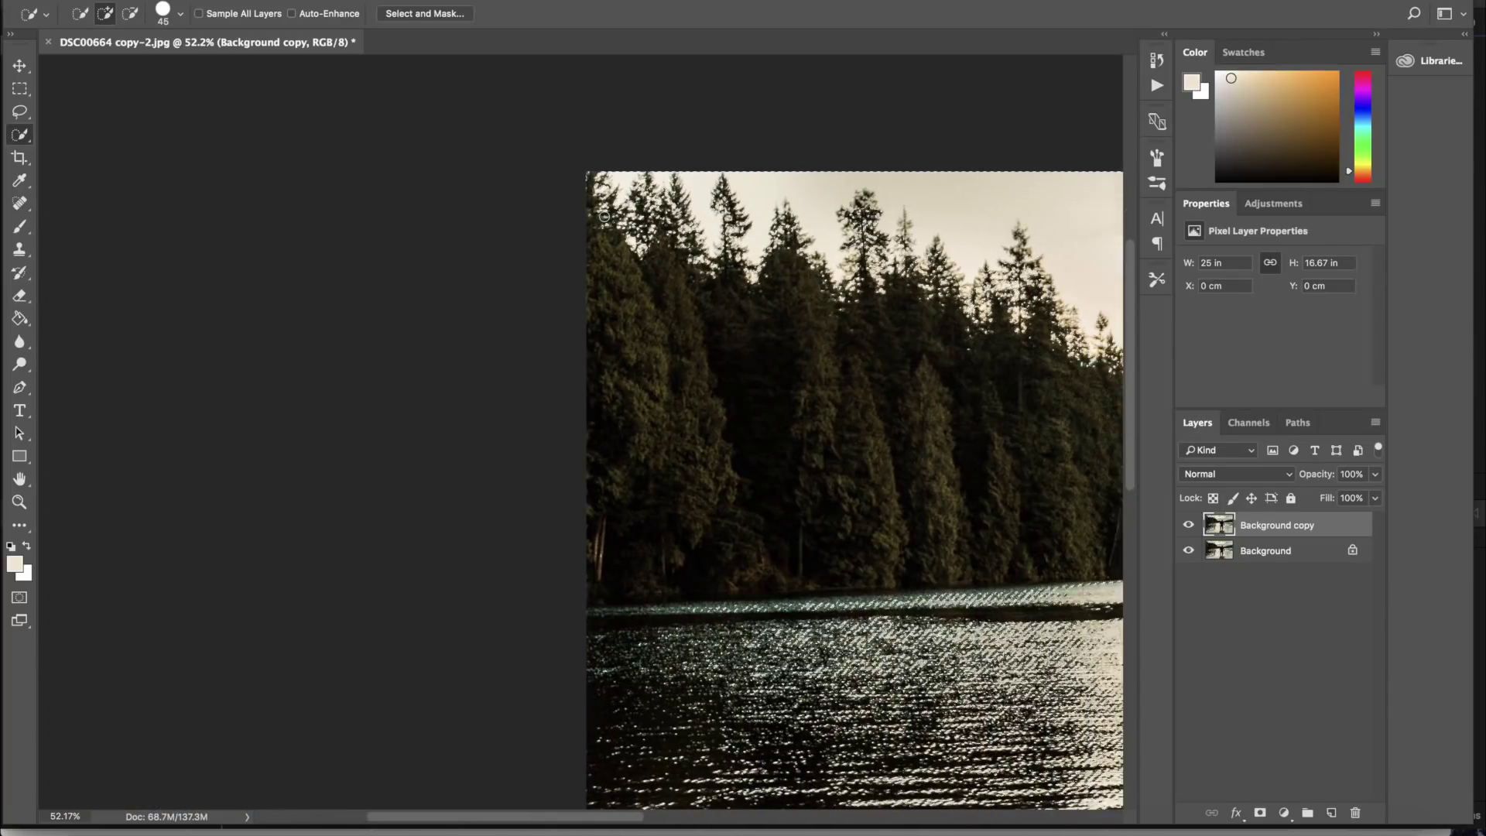
scroll(604, 216, right, 15)
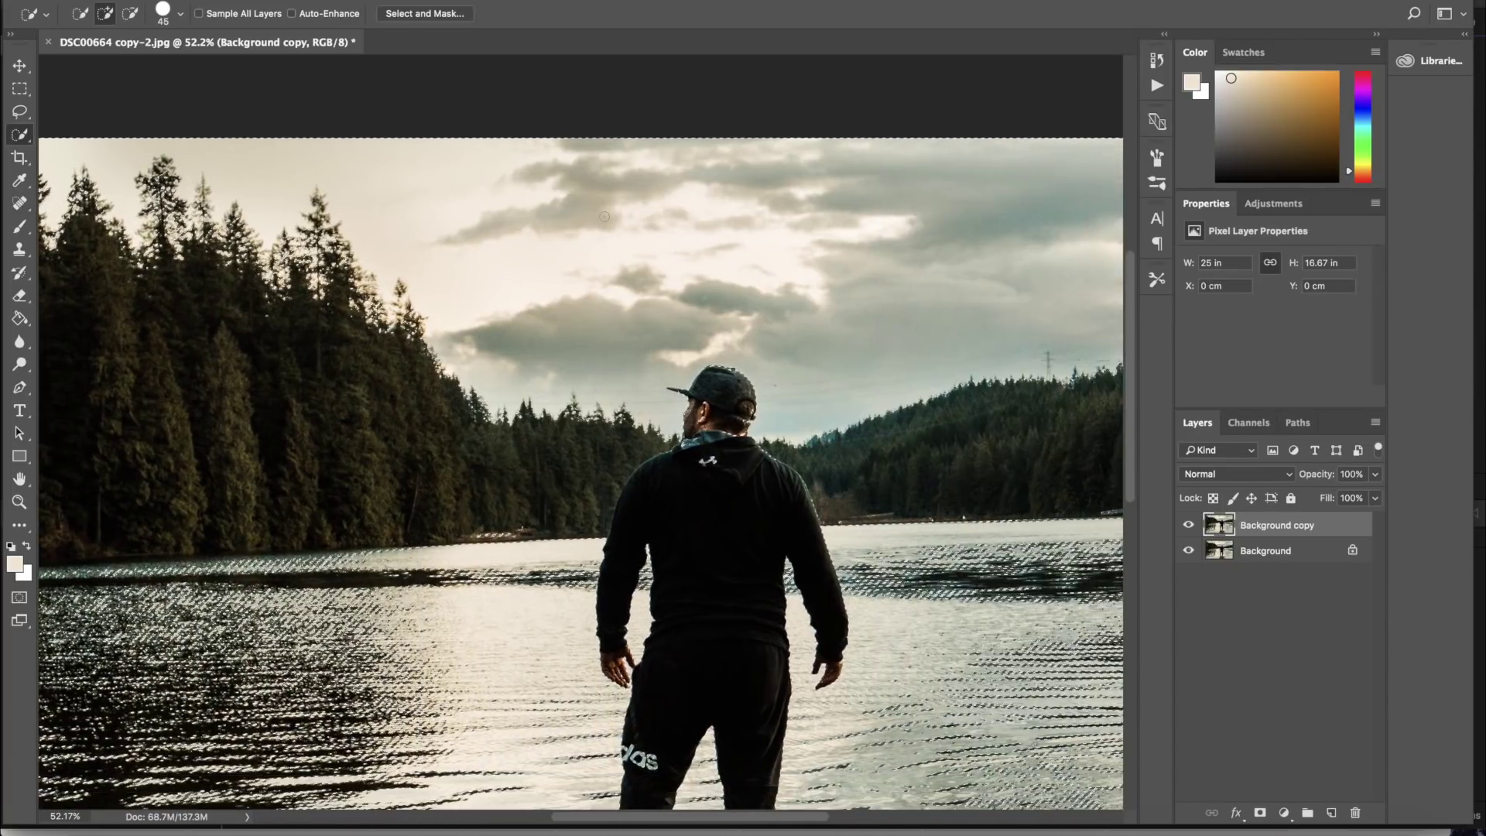
scroll(604, 216, up, 10)
scroll(604, 216, right, 8)
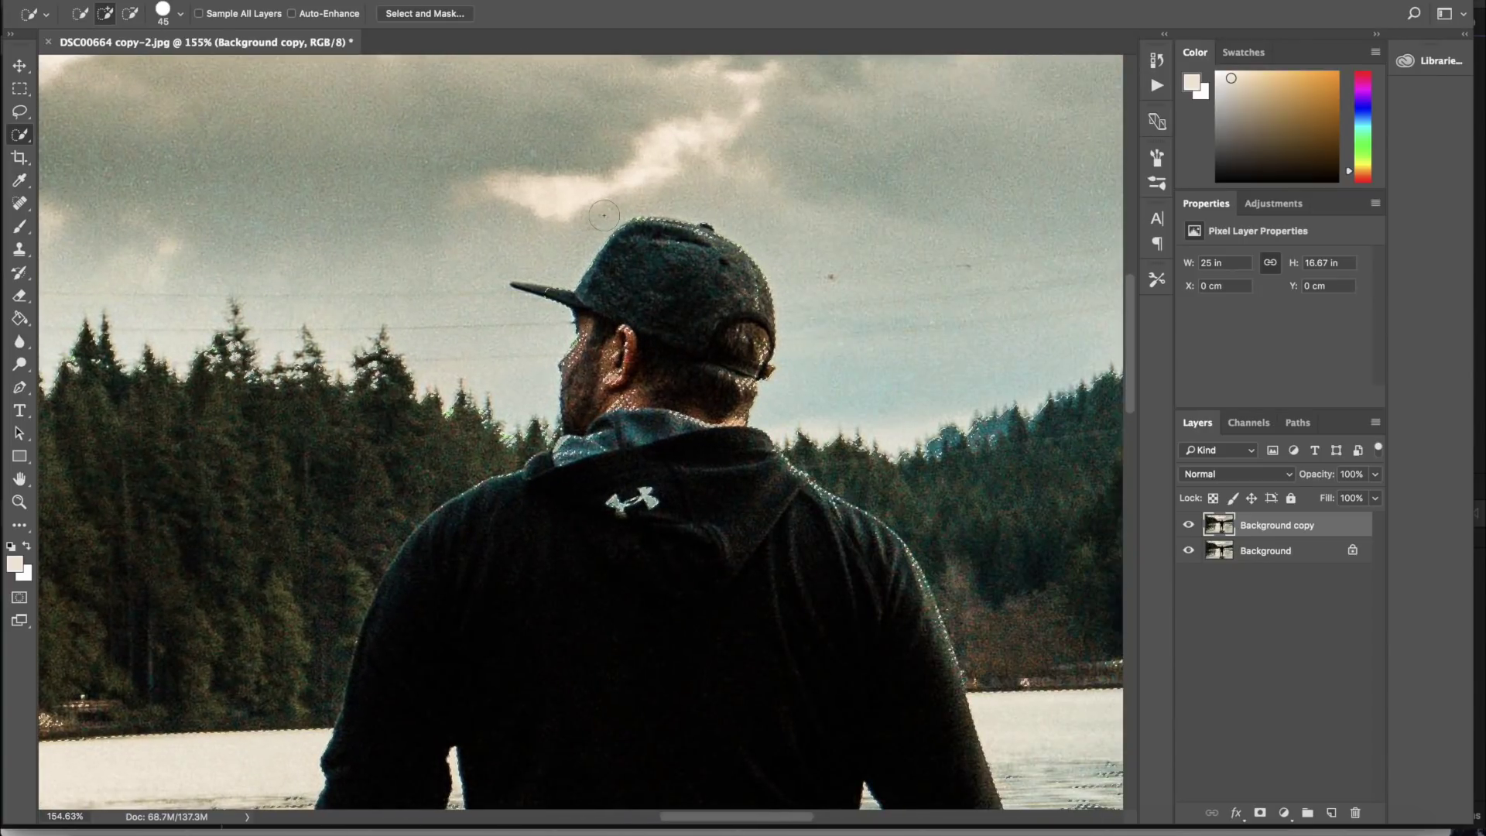
With a smaller brush, subtract the man's cap, head and hood from the selection.
click(130, 13)
key(bracketleft)
key(bracketleft)
key(bracketleft)
key(bracketleft)
key(bracketleft)
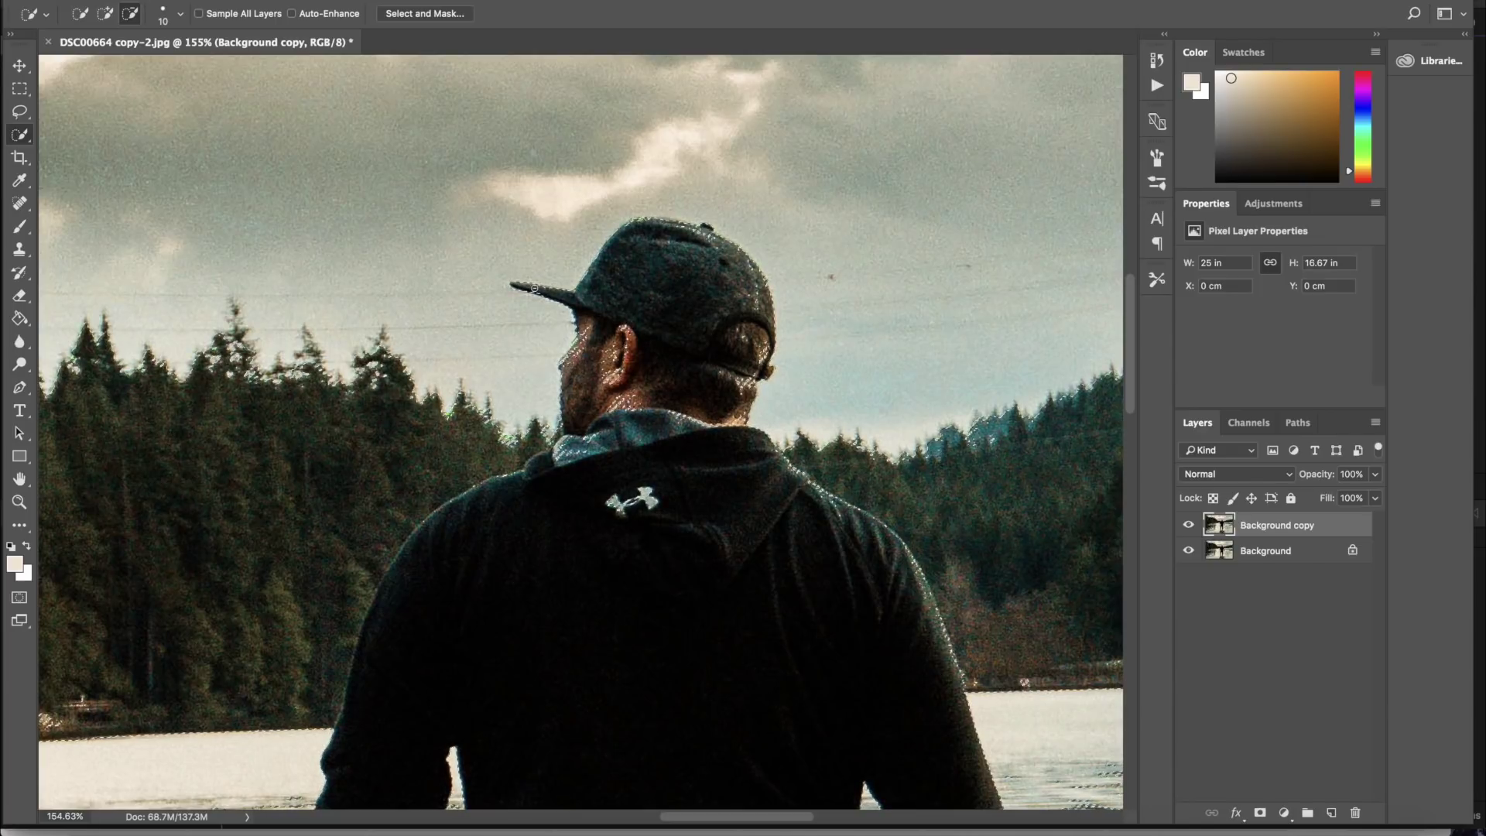
click(109, 17)
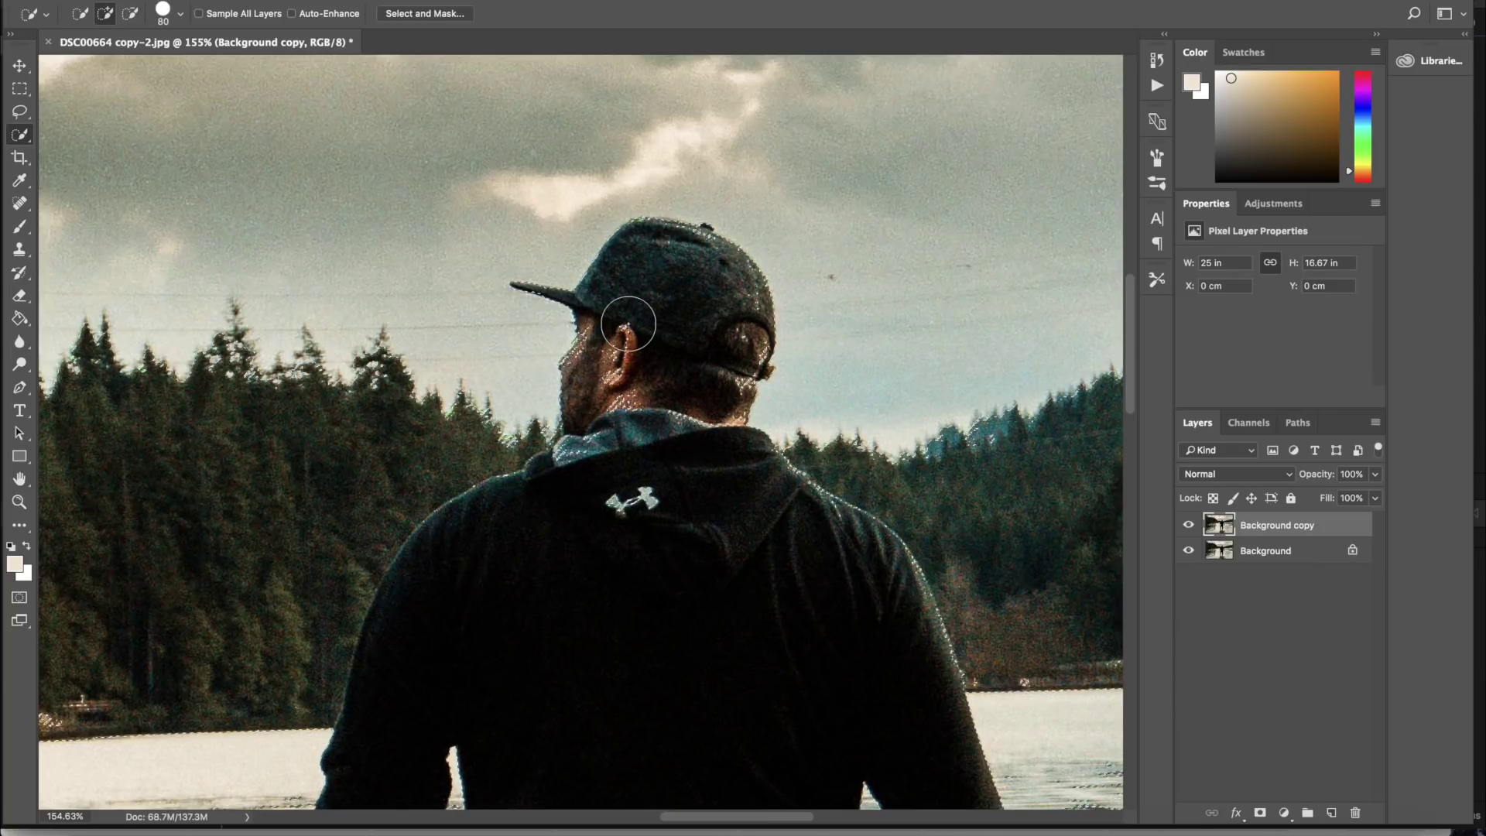
click(129, 11)
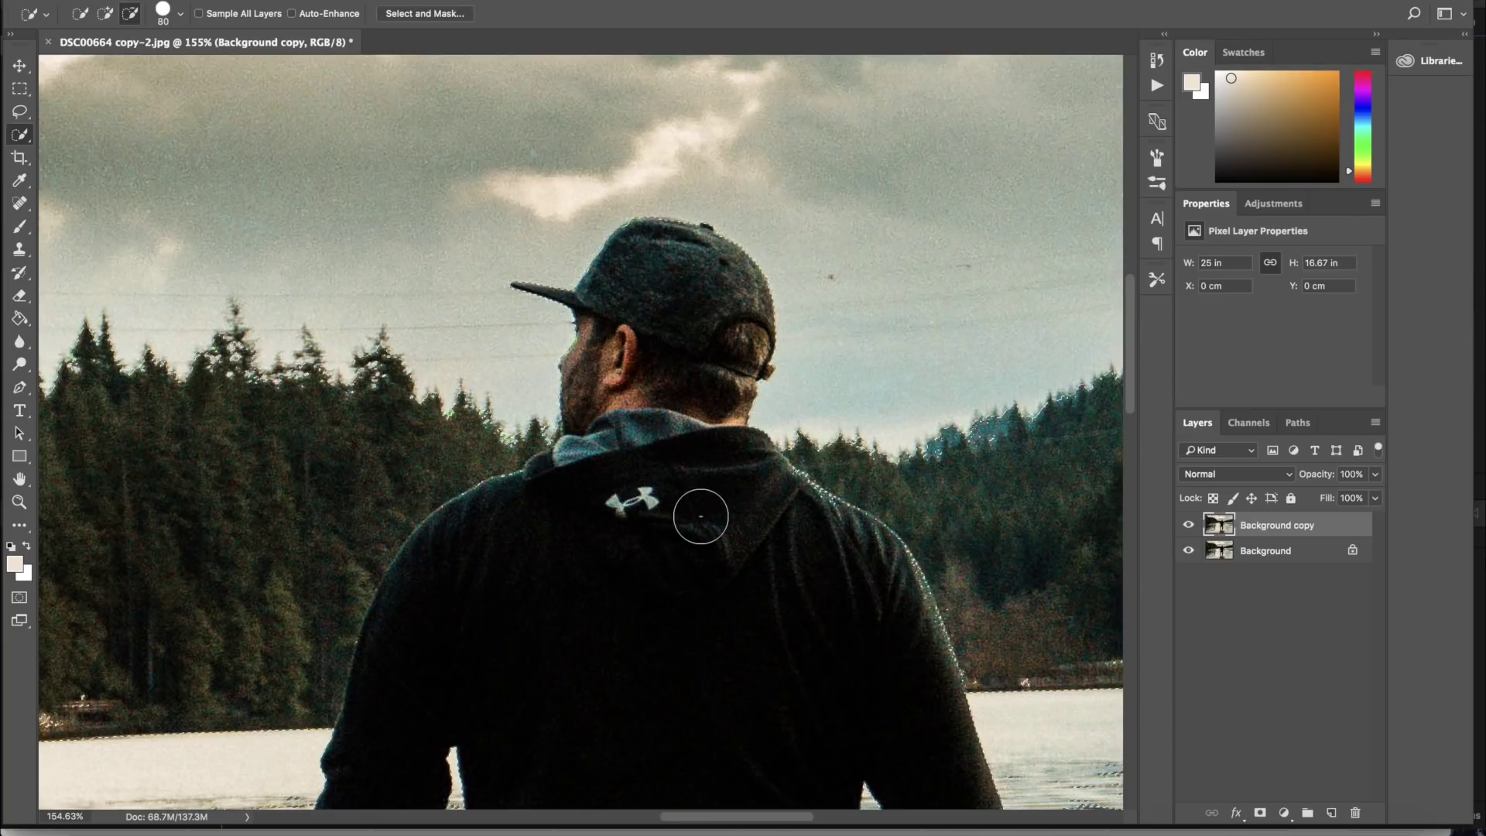
scroll(700, 515, down, 8)
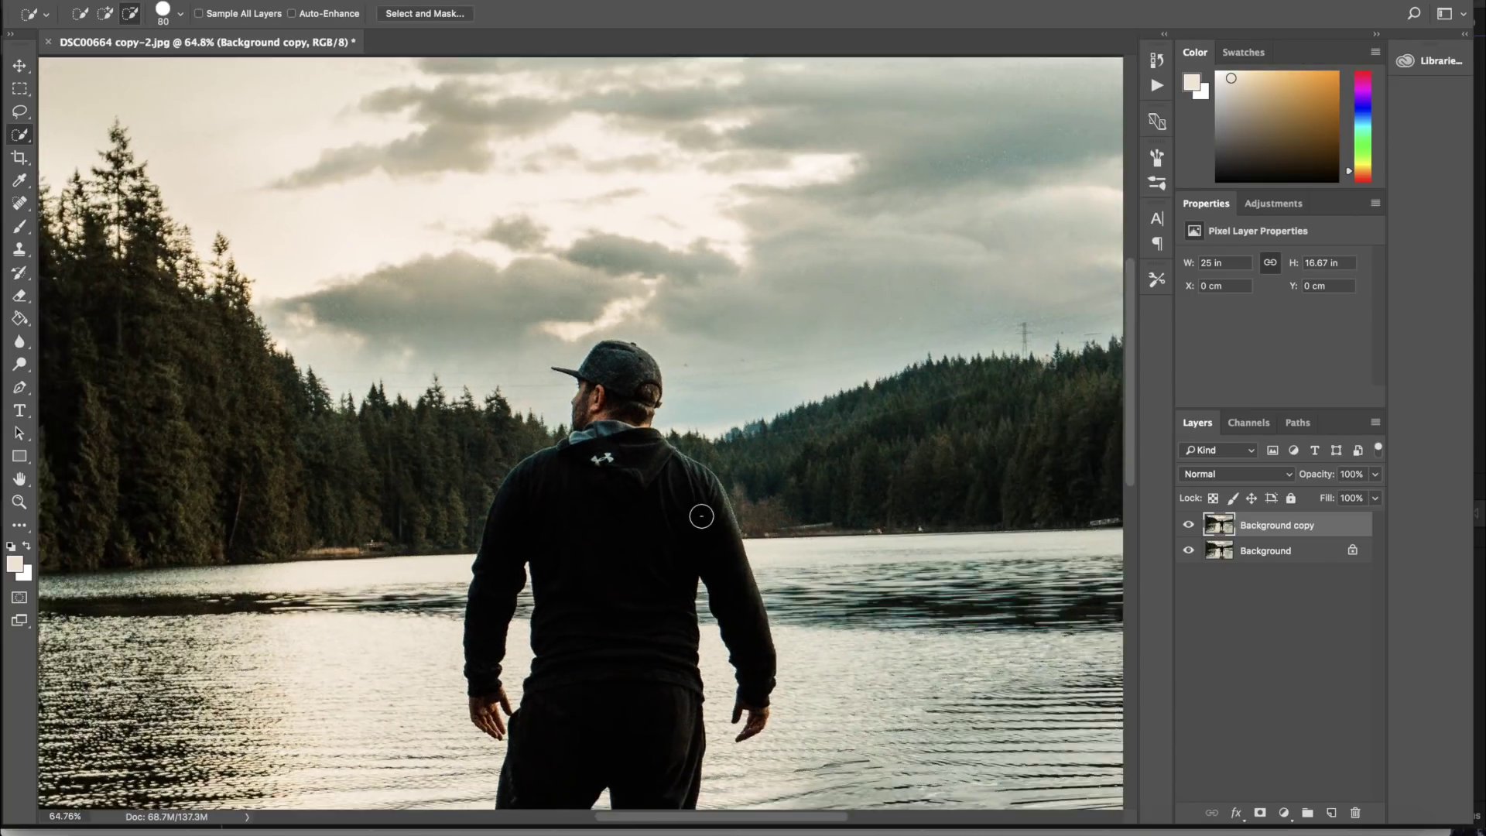
scroll(700, 515, down, 2)
Feather the sky selection by 1 pixel.
right_click(698, 393)
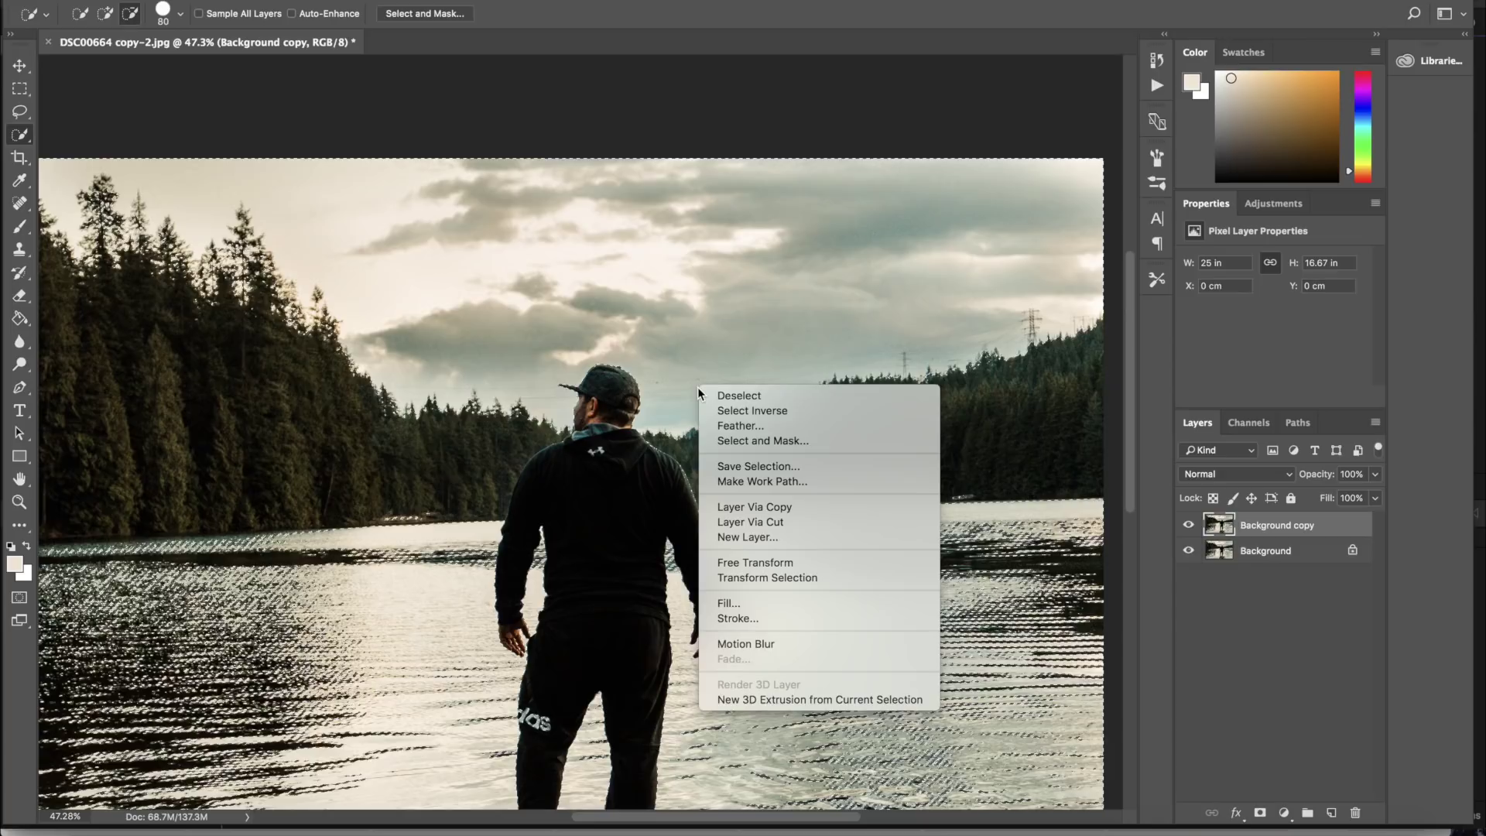
click(797, 426)
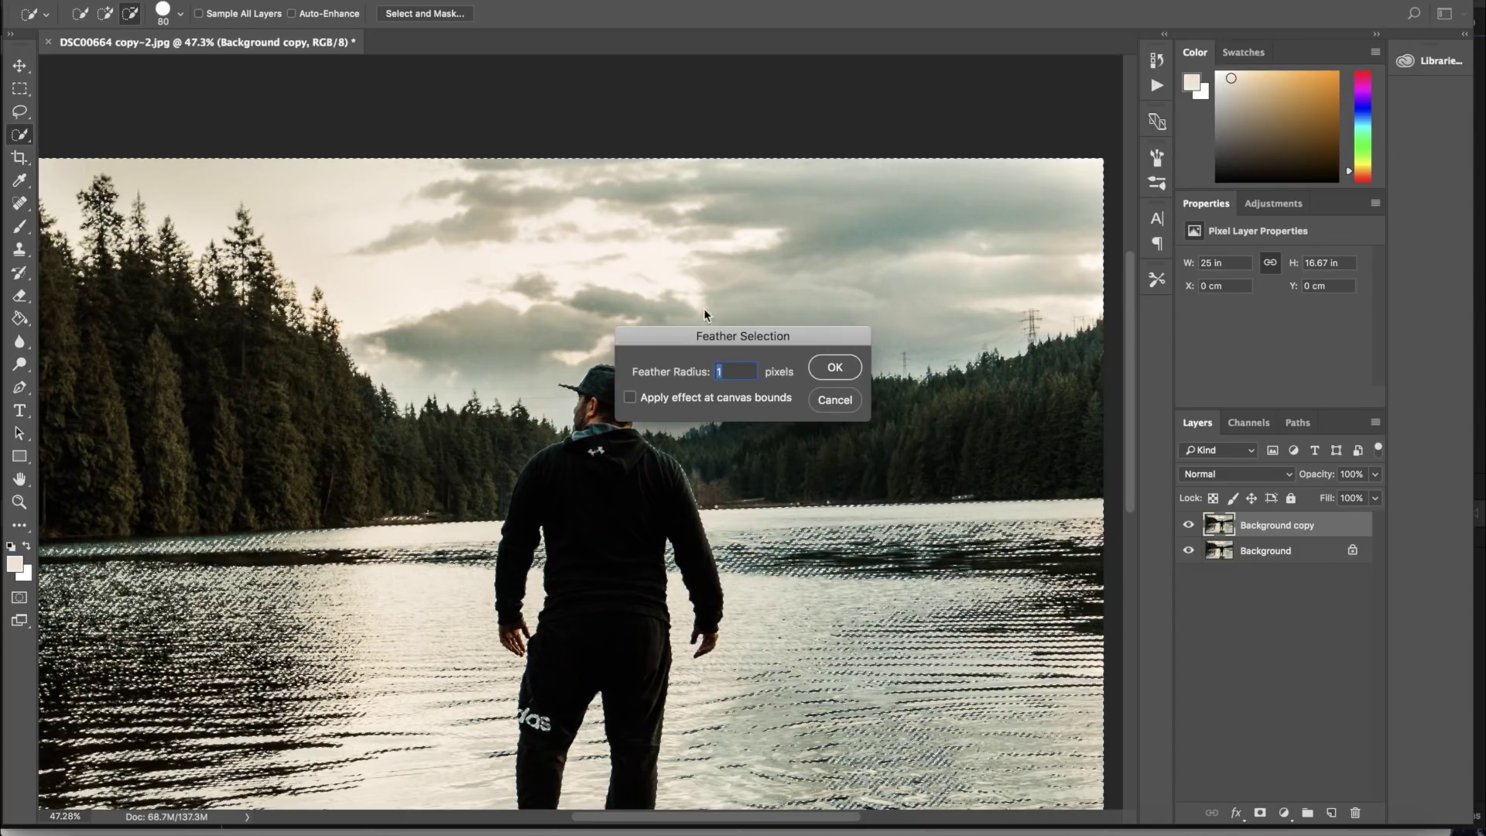
key(Return)
Set up an 800 px Brush with bright green as the paint colour.
click(19, 230)
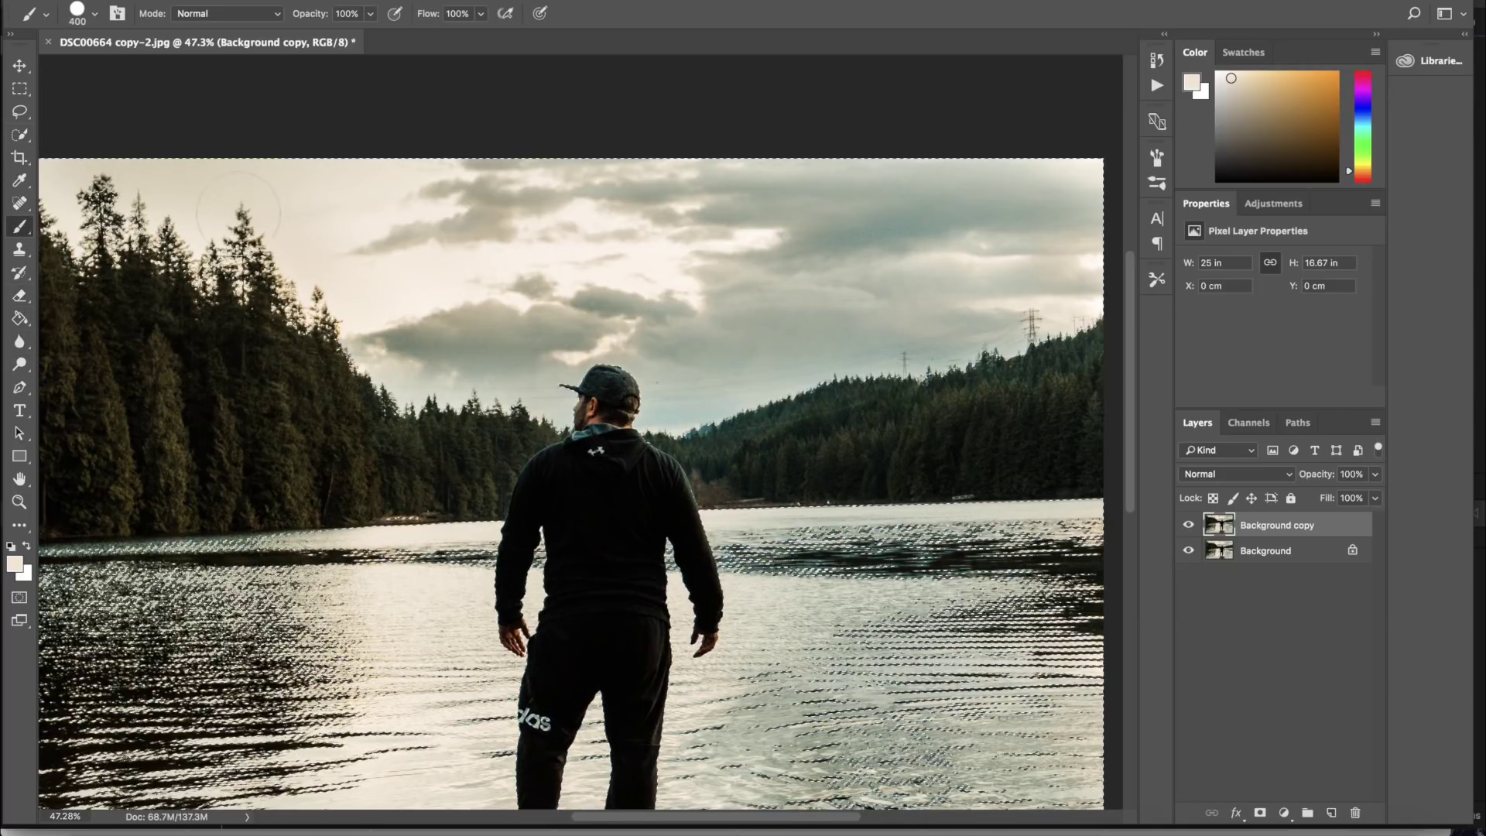
key(bracketright)
click(12, 566)
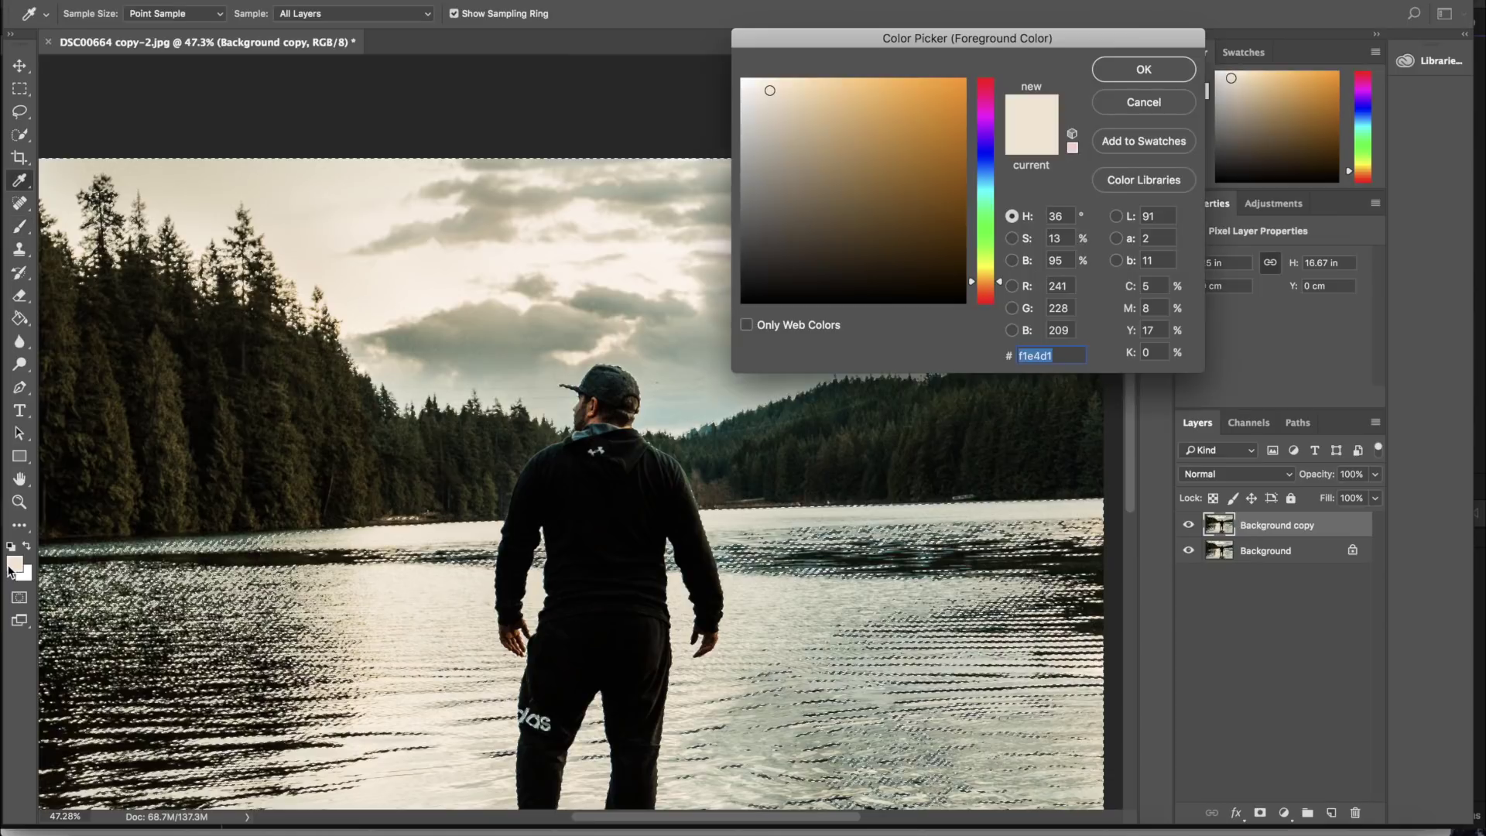
click(984, 228)
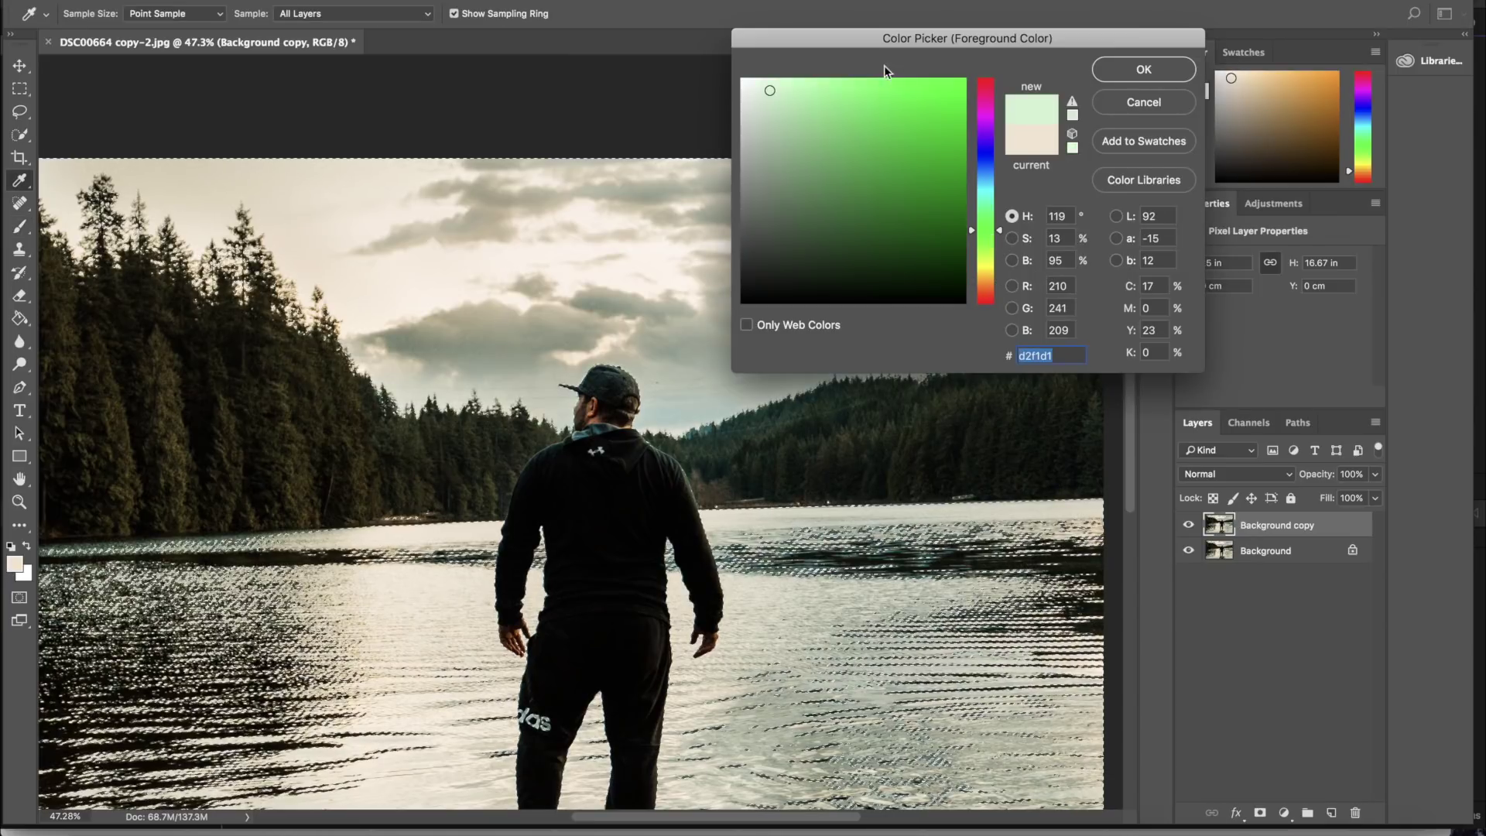
click(897, 87)
click(1177, 76)
Paint the entire selected sky solid green down to the treeline, then deselect.
drag(995, 147, 1002, 321)
mouse_move(1068, 171)
mouse_down()
mouse_move(916, 208)
mouse_move(752, 180)
mouse_move(422, 193)
mouse_move(267, 161)
mouse_move(82, 169)
mouse_move(58, 191)
mouse_up()
mouse_move(199, 245)
mouse_down()
mouse_move(438, 375)
mouse_move(526, 372)
mouse_move(526, 399)
mouse_move(479, 280)
mouse_move(698, 335)
mouse_move(705, 362)
mouse_move(682, 390)
mouse_move(836, 295)
mouse_move(962, 320)
mouse_up()
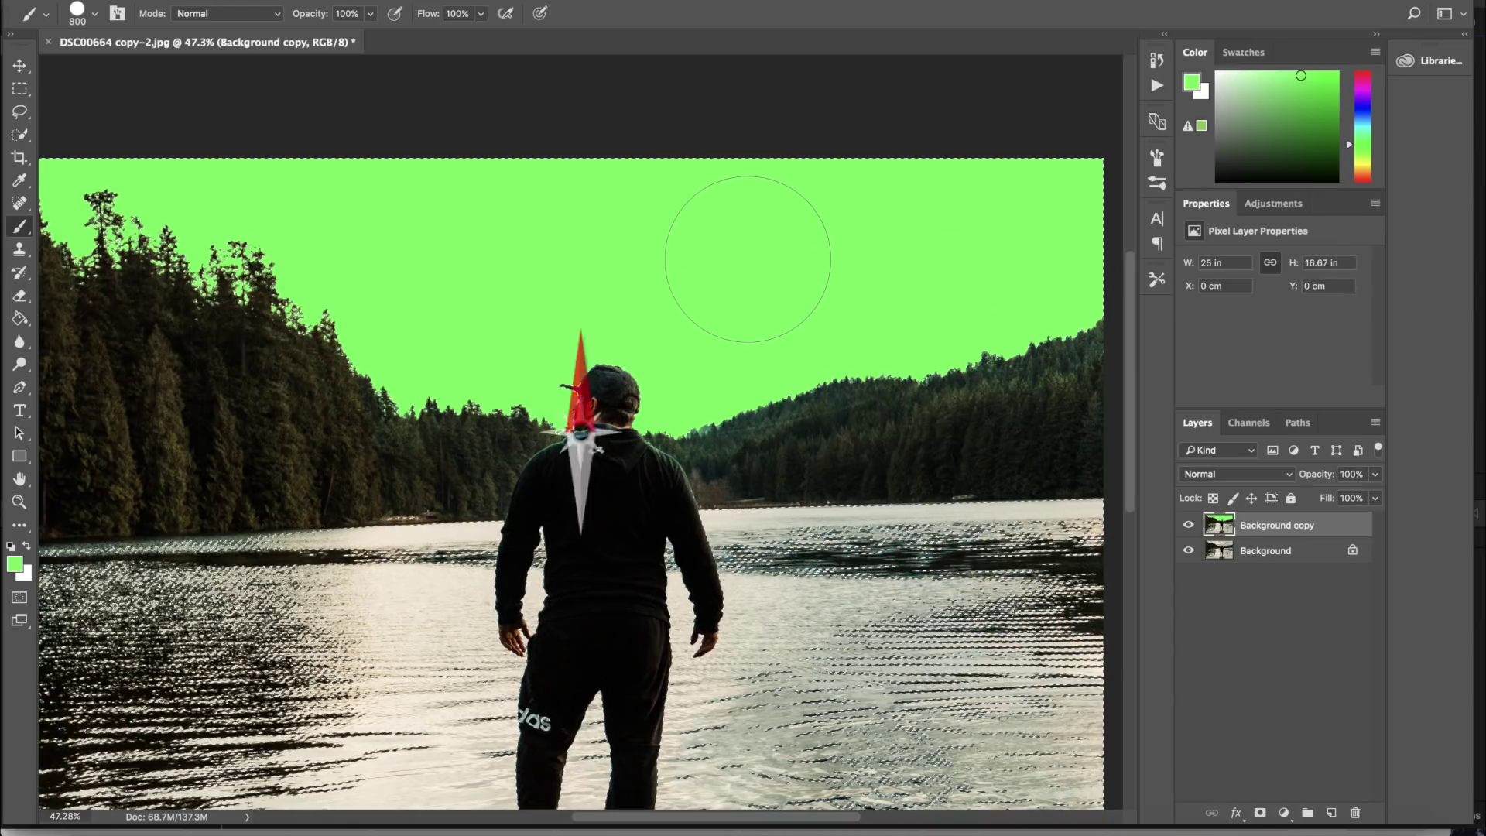
scroll(756, 248, down, 3)
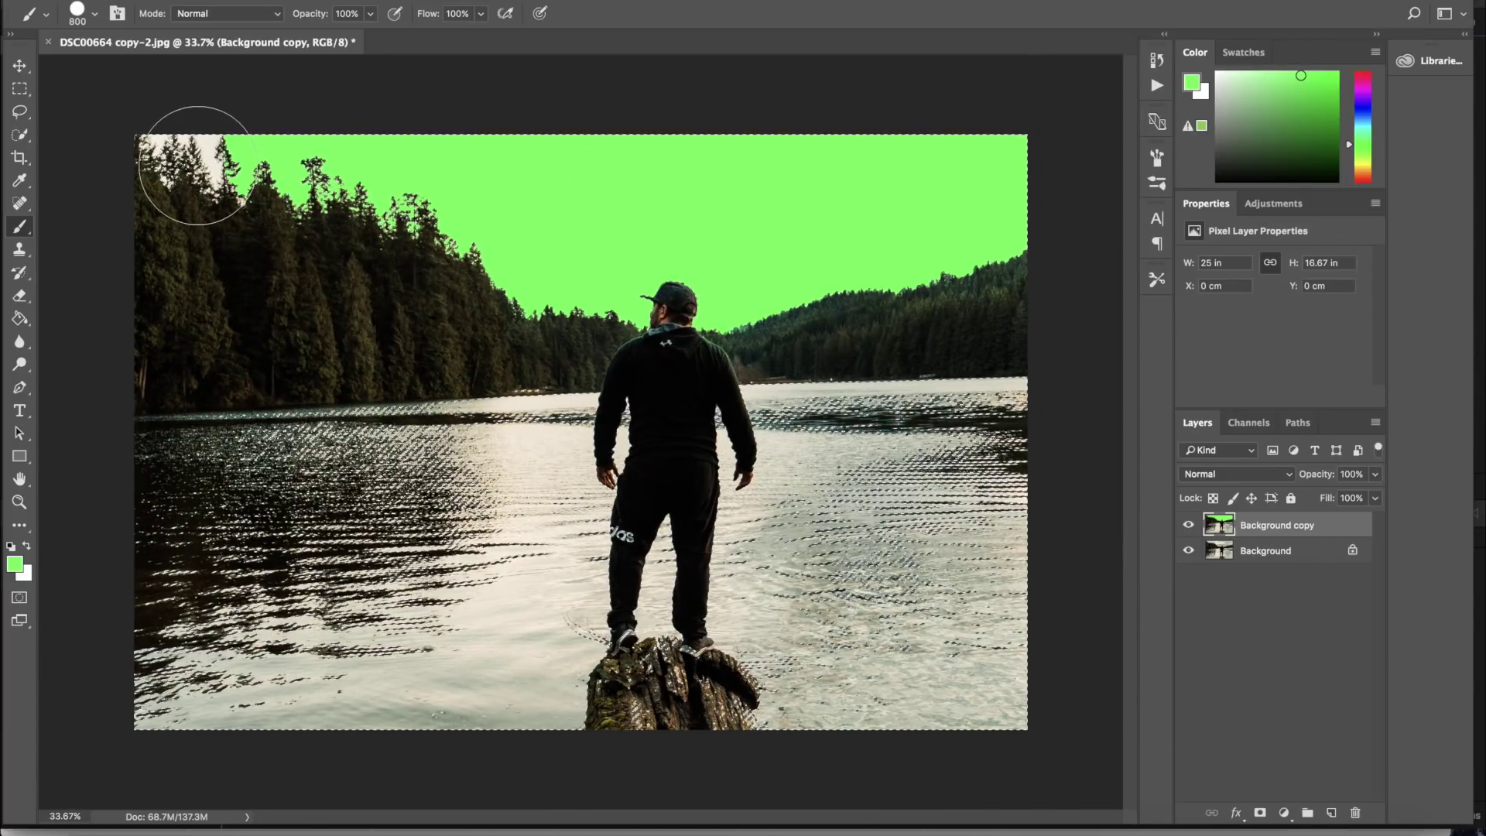
mouse_move(189, 165)
mouse_down()
mouse_move(241, 177)
mouse_move(169, 151)
mouse_up()
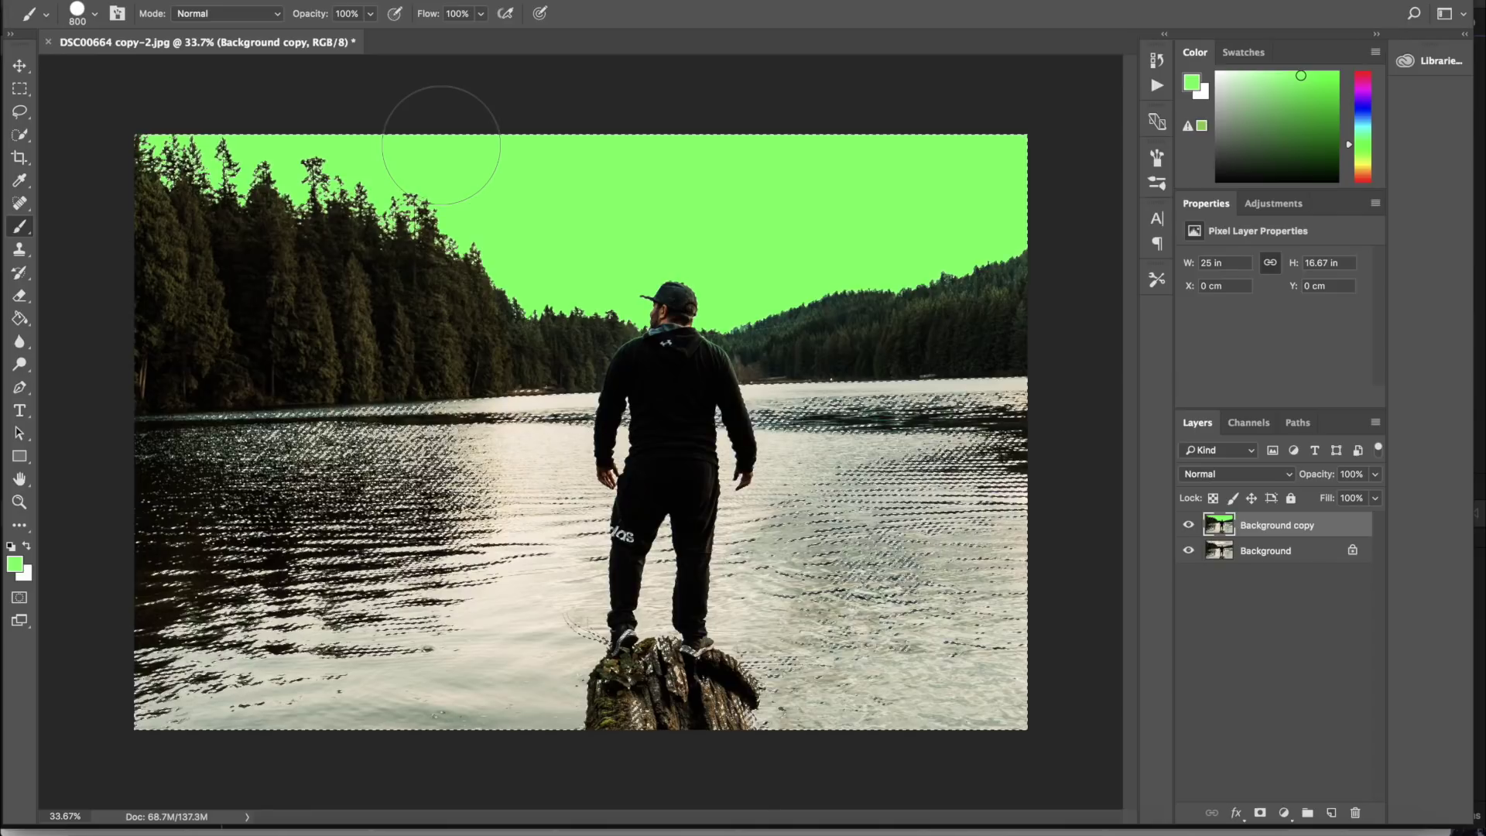
key(m)
key(ctrl+d)
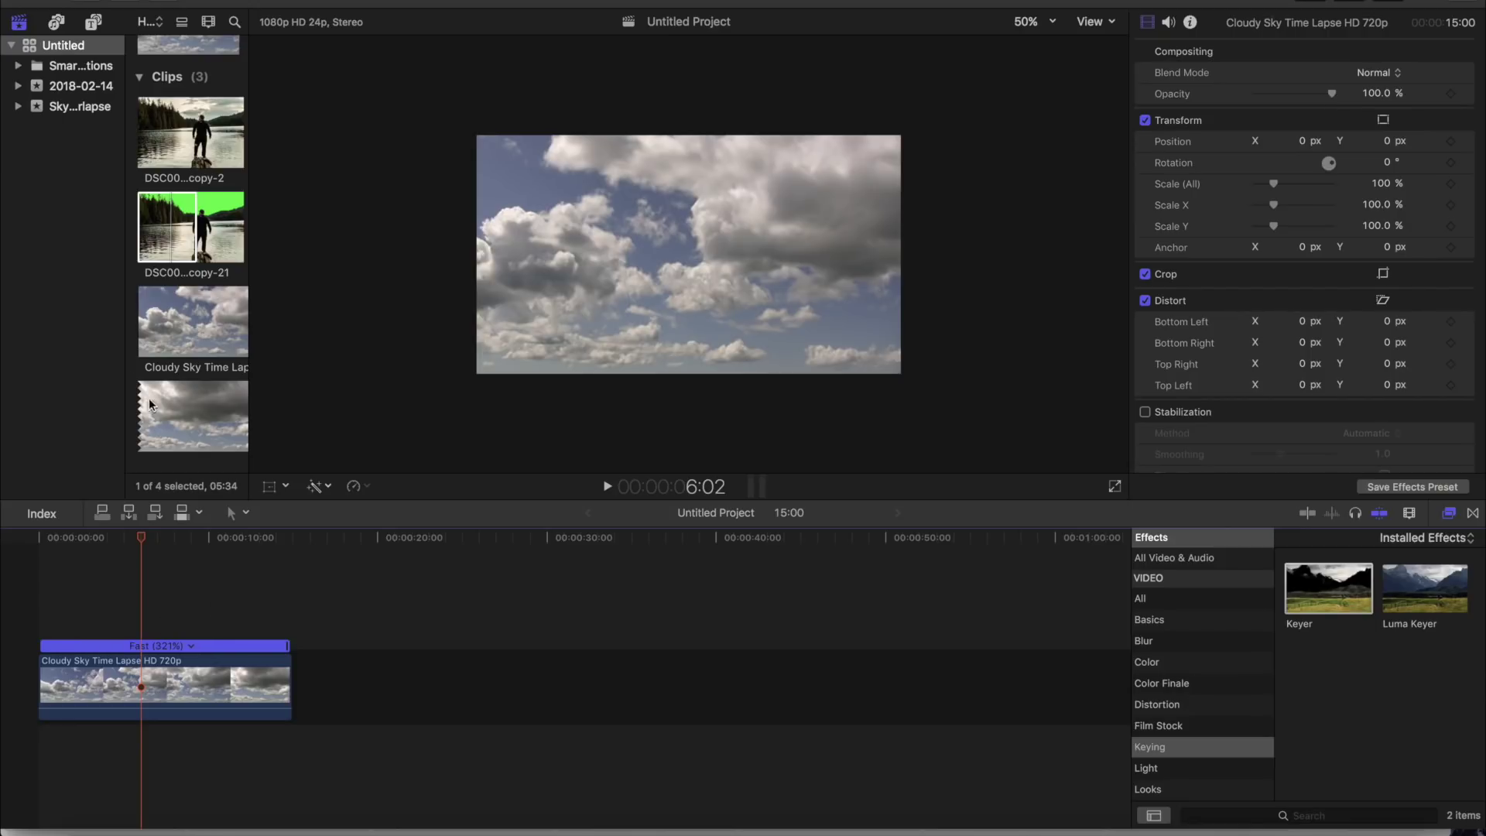
Stack DSC00664 copy-21 above the sky clip, extend it to 15:00, and scale it to about 120%.
drag(147, 240, 39, 601)
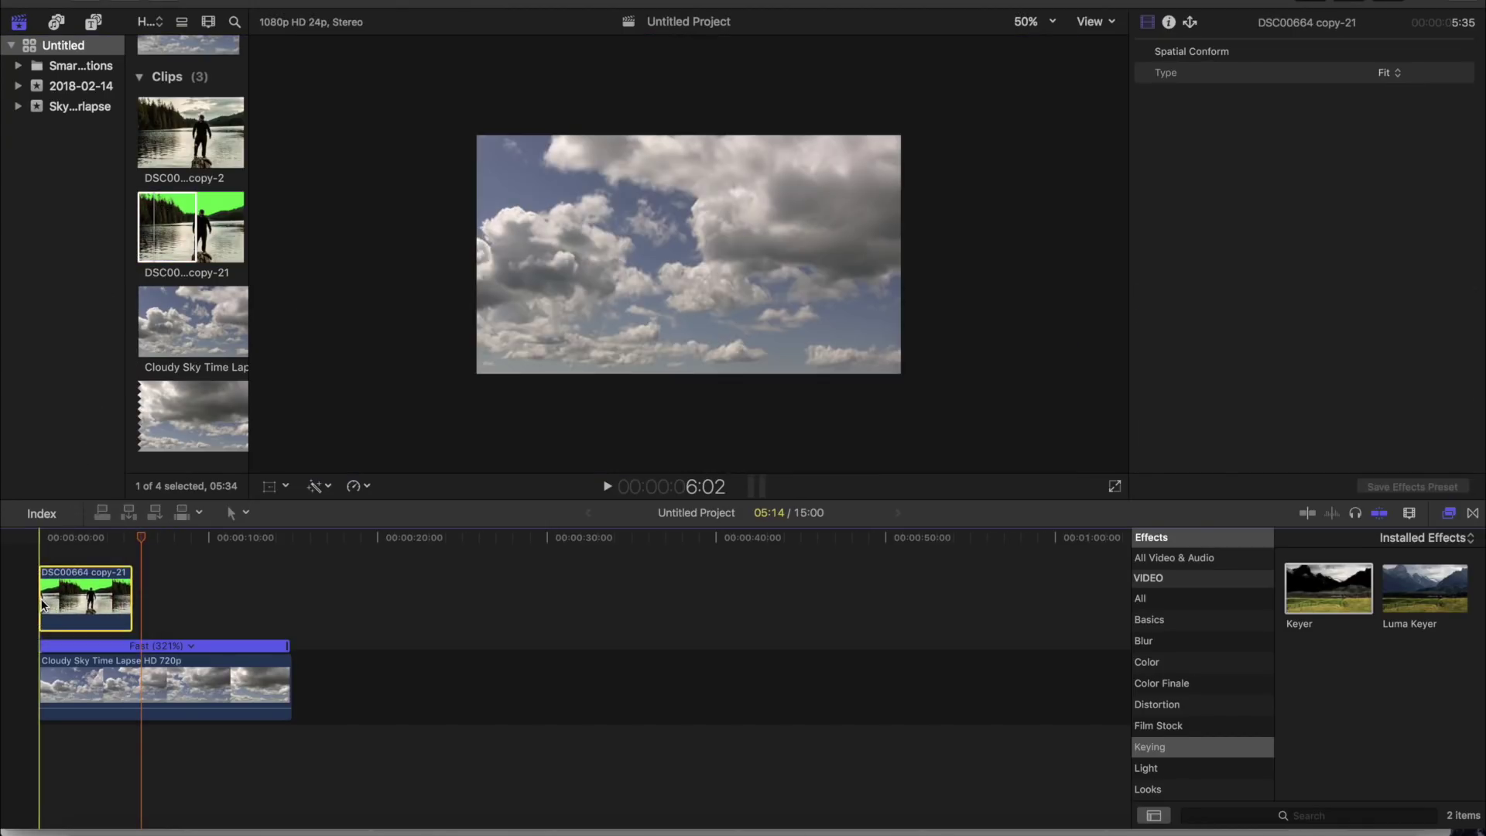
drag(232, 598, 291, 596)
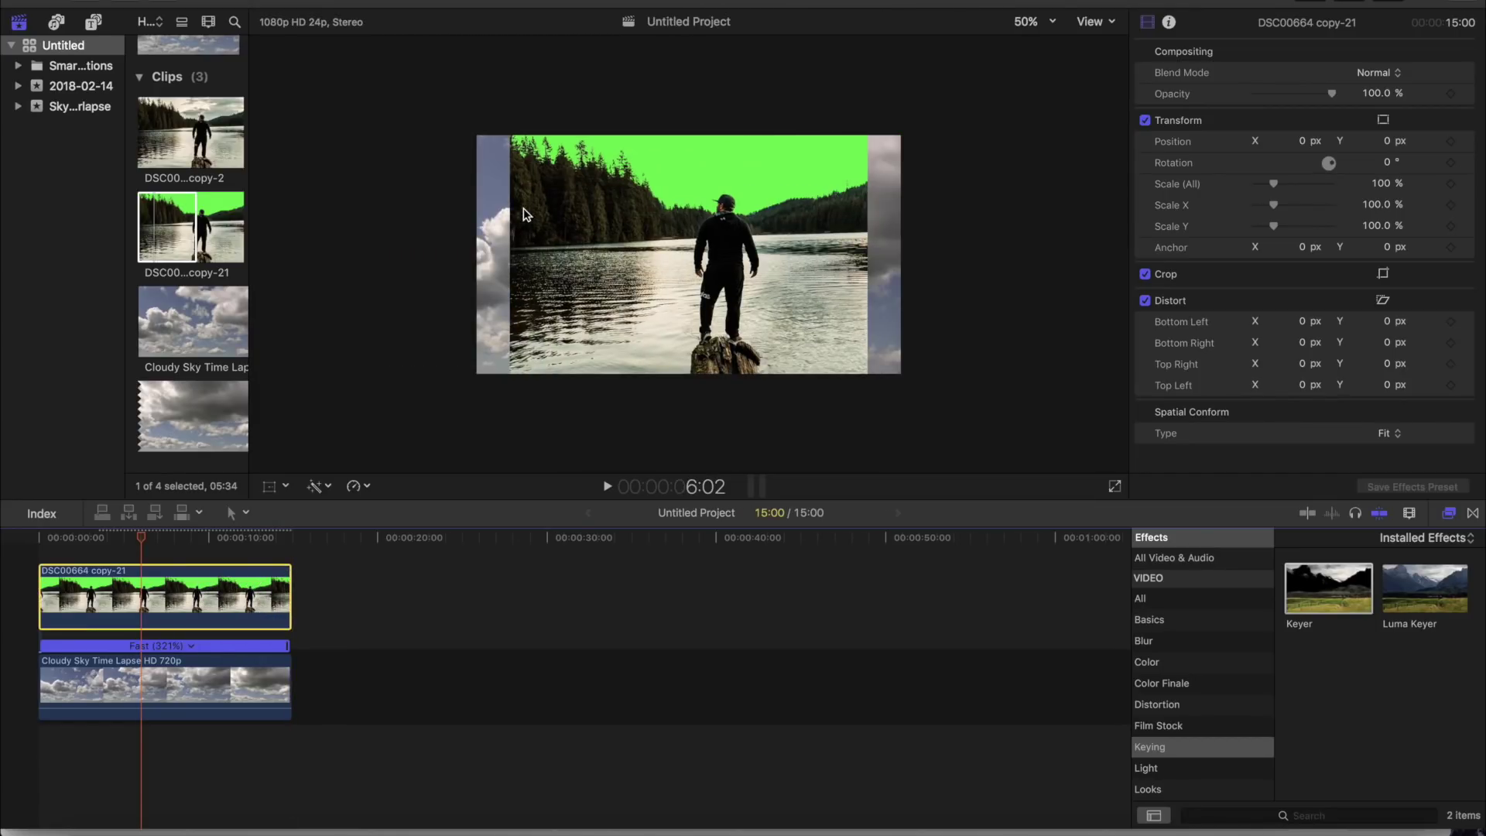
click(268, 486)
drag(507, 373, 489, 398)
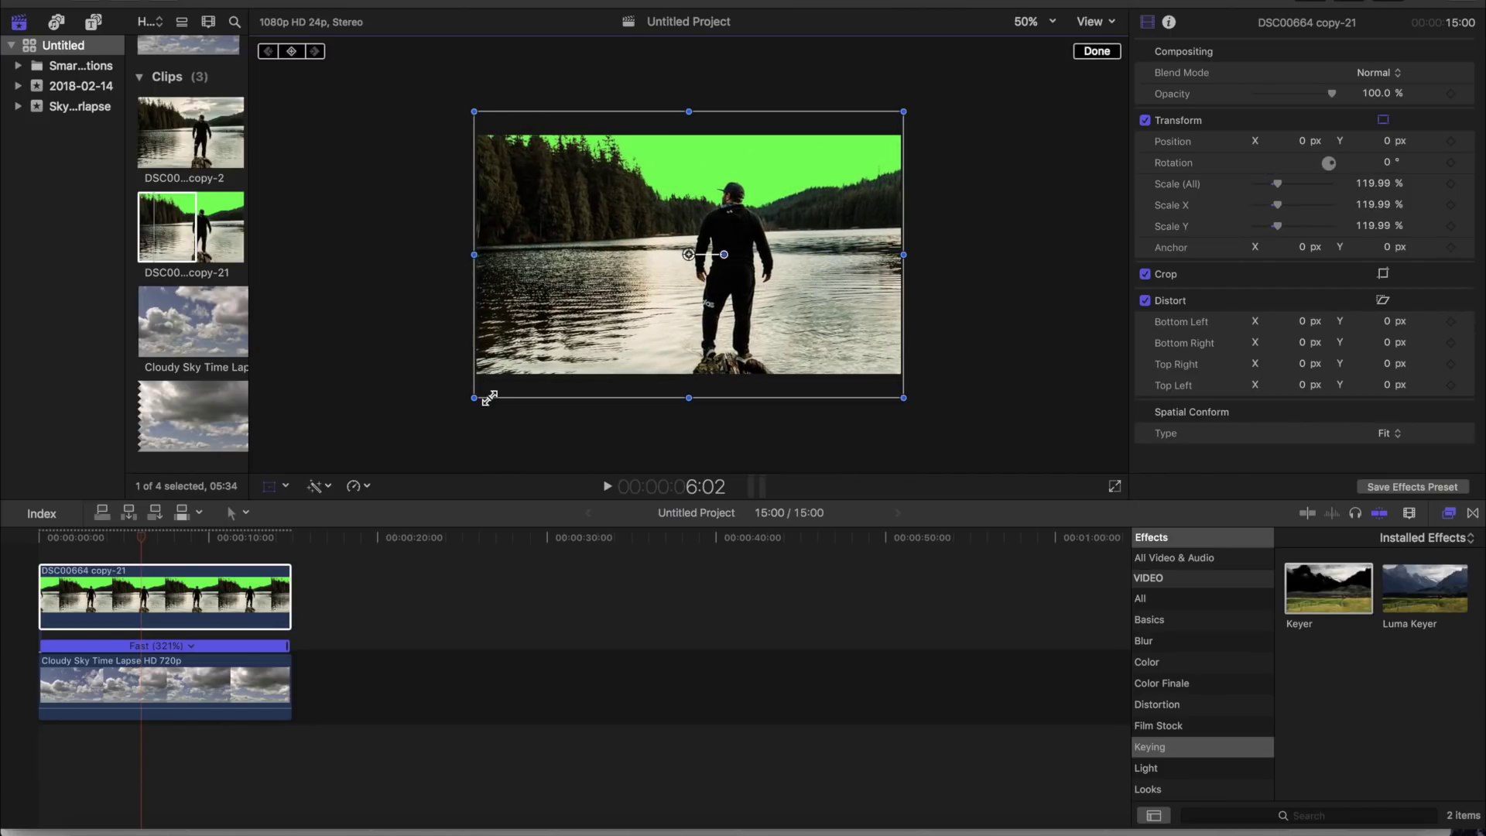
click(1097, 50)
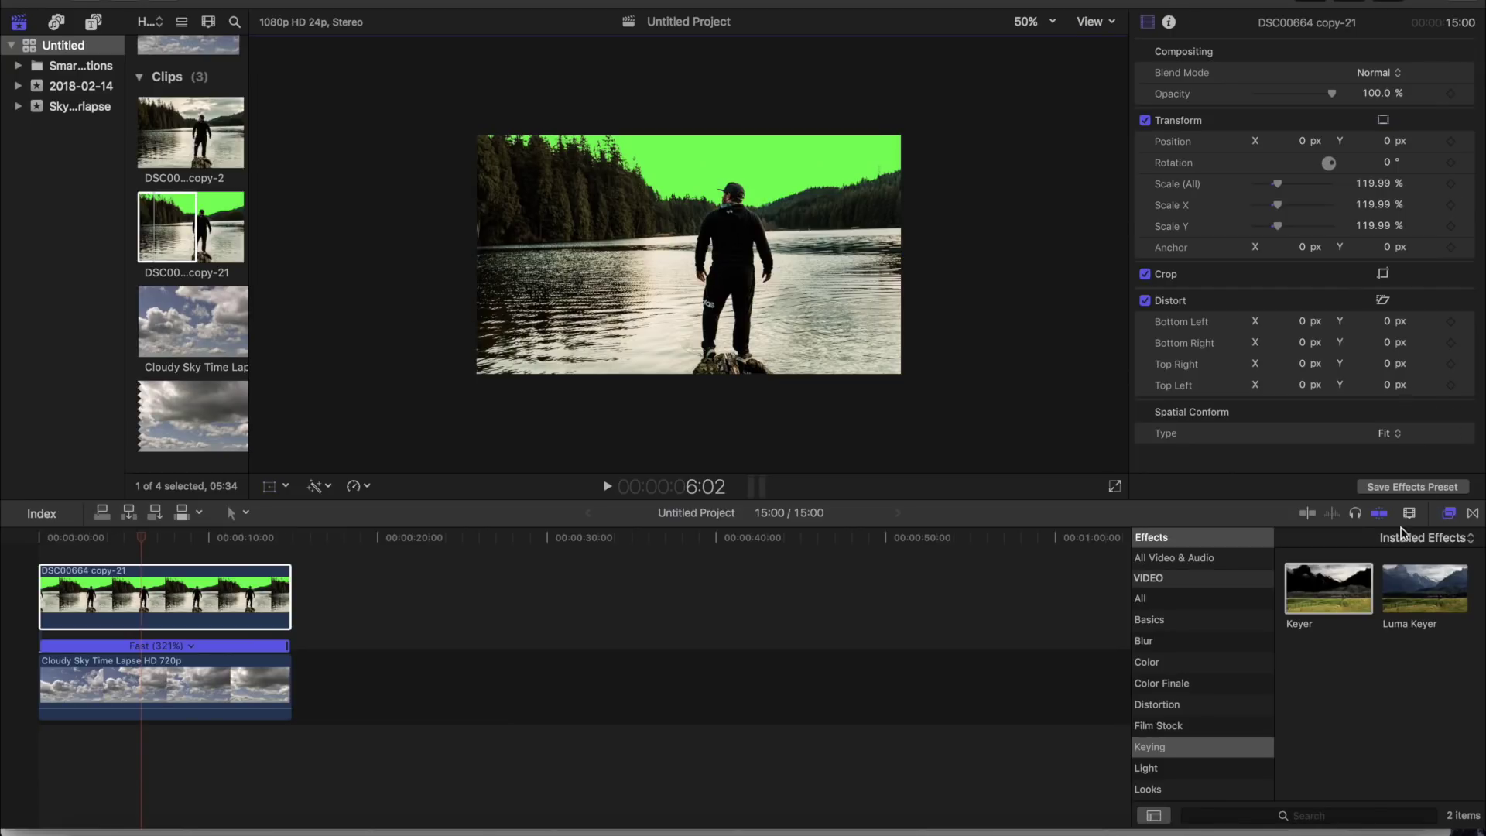
Drop the Keyer effect onto the DSC00664 copy-21 clip to reveal the cloudy sky.
drag(1296, 626, 229, 597)
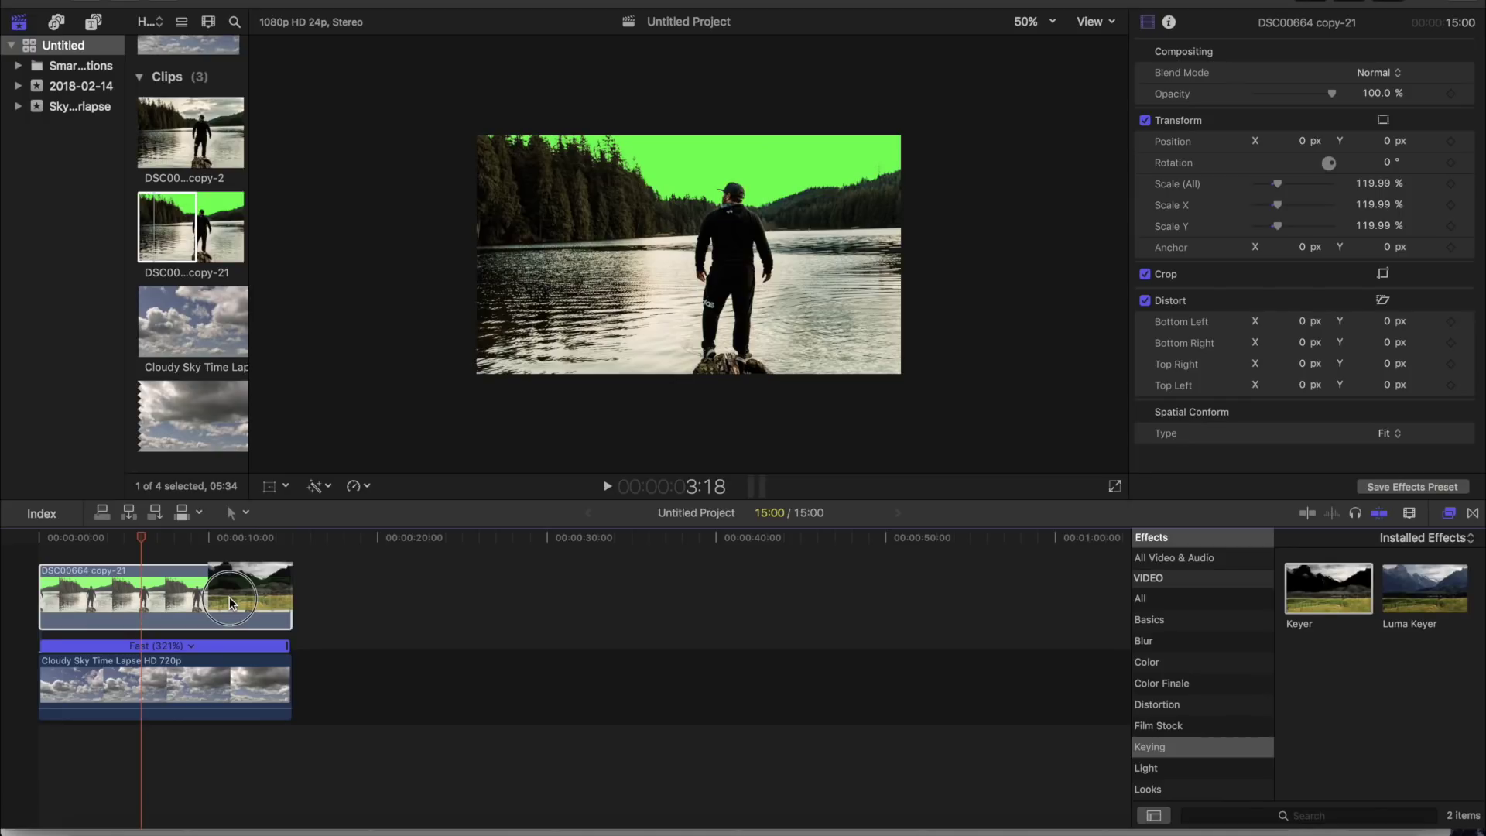
drag(229, 597, 229, 602)
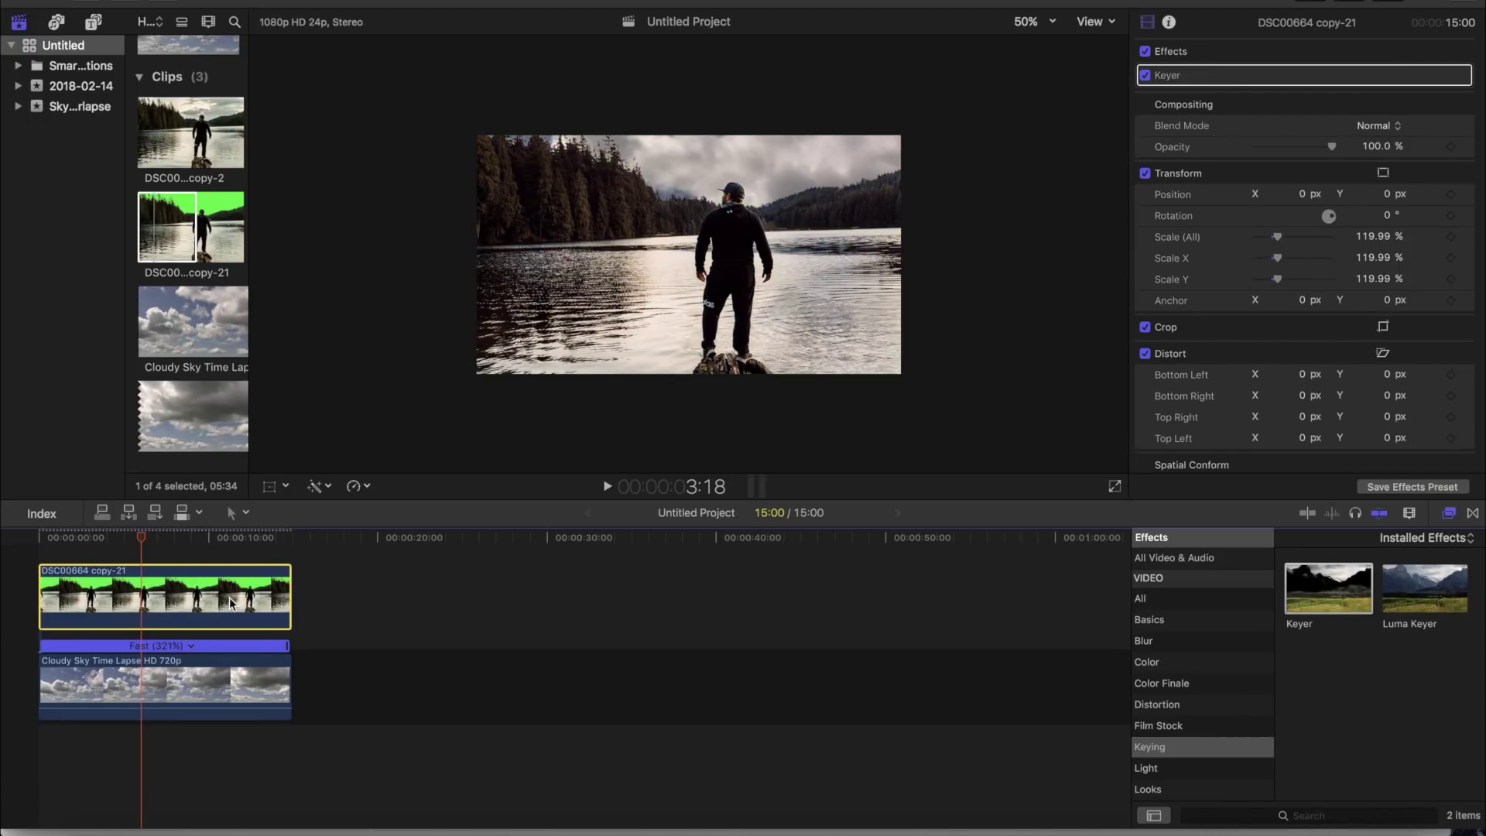